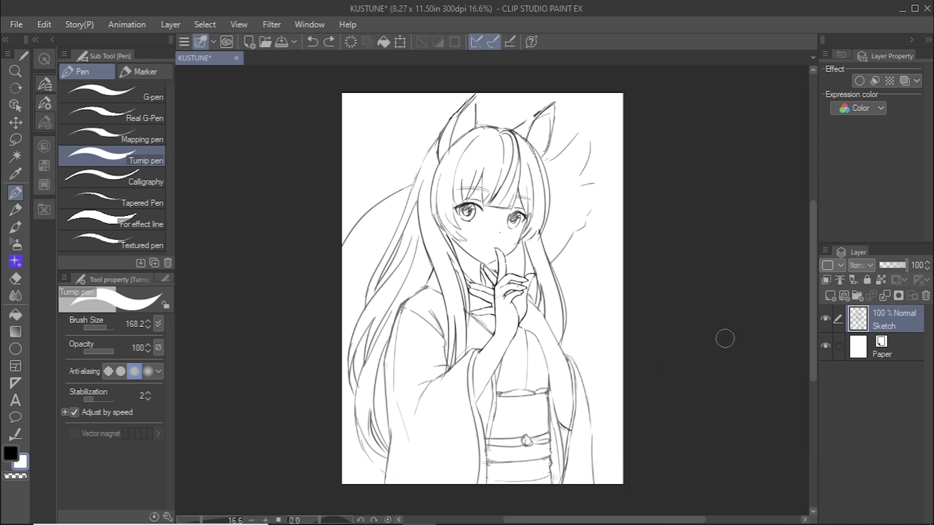
Step: Turn on the layer color effect for the Sketch layer so its lines are tinted blue
left_click(903, 81)
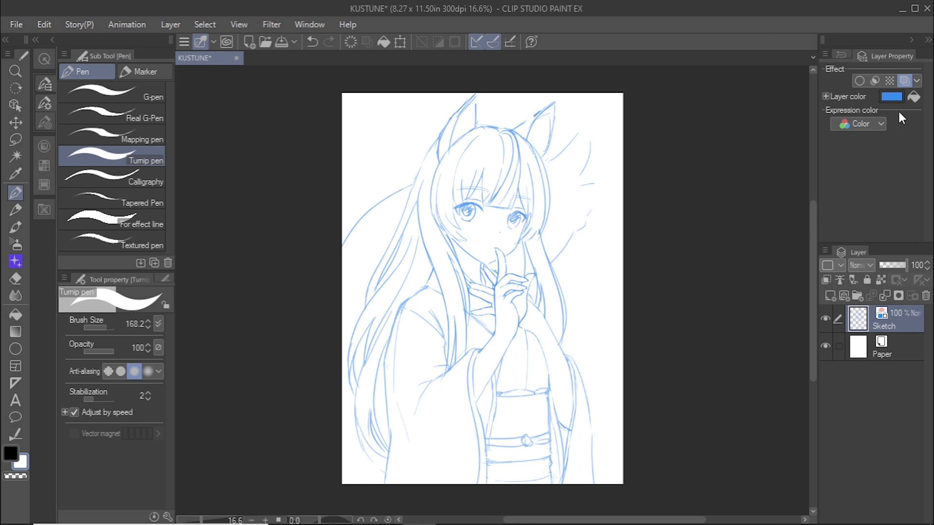
left_click(891, 97)
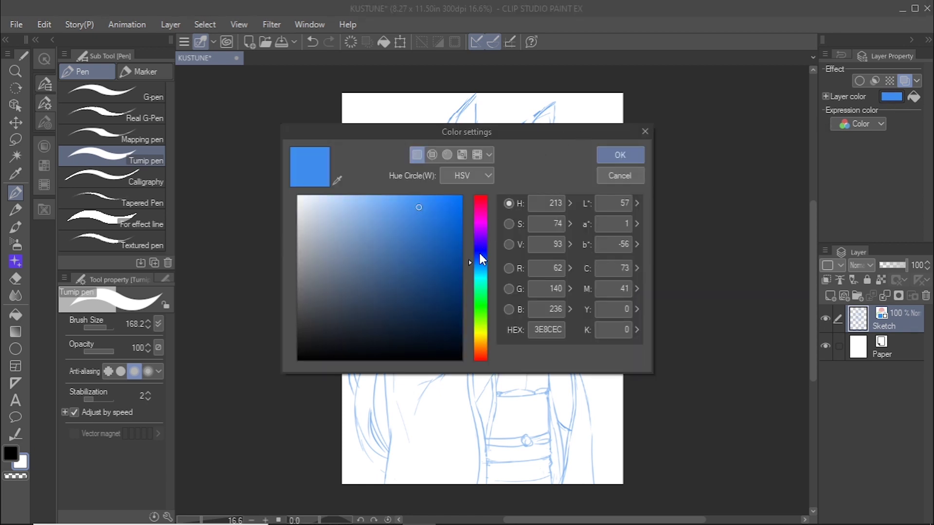
mouse_move(480, 259)
left_mouse_down()
mouse_move(467, 244)
mouse_move(471, 222)
left_mouse_up()
left_click(620, 155)
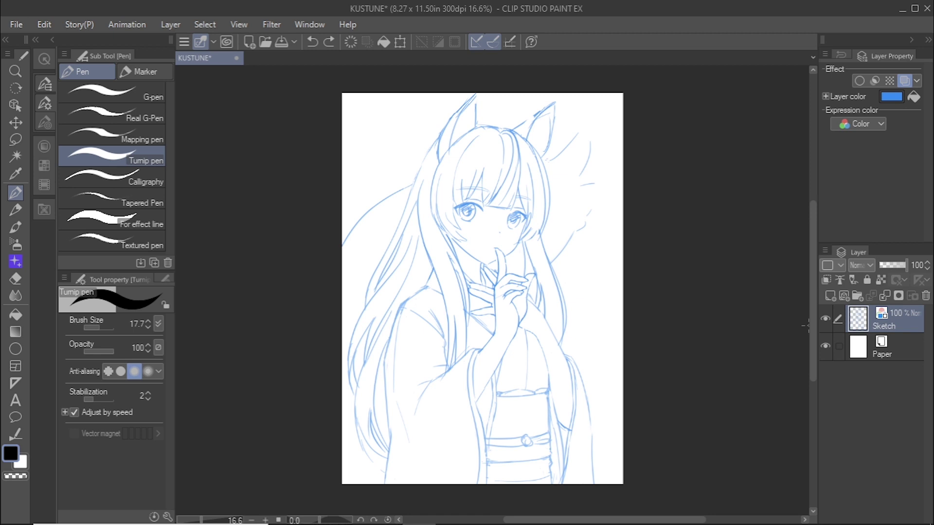
Step: Add a new vector layer above the Sketch layer
left_click(843, 298)
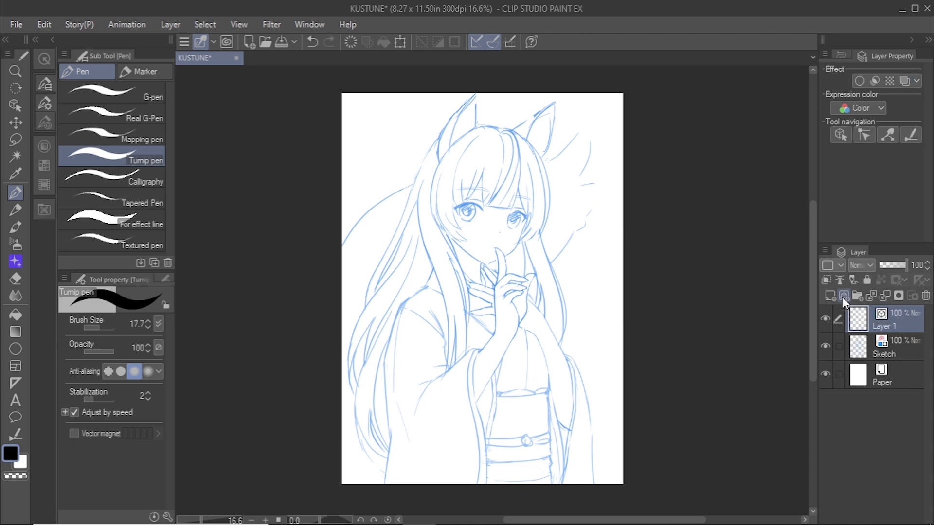
left_click(165, 28)
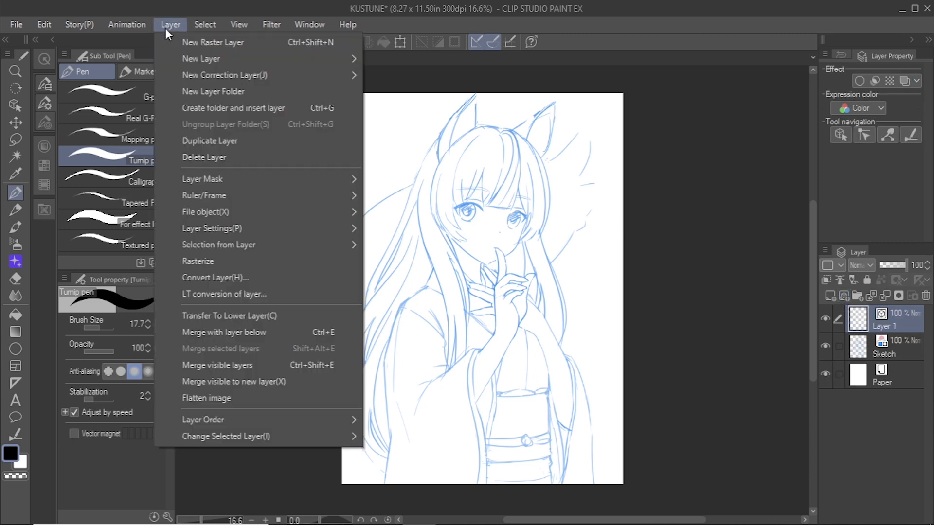
mouse_move(185, 63)
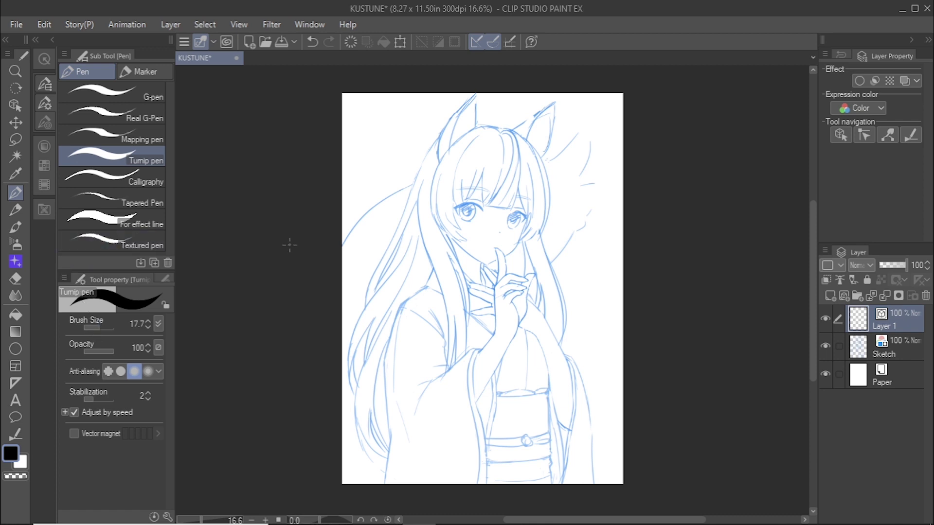
key("ctrl+z")
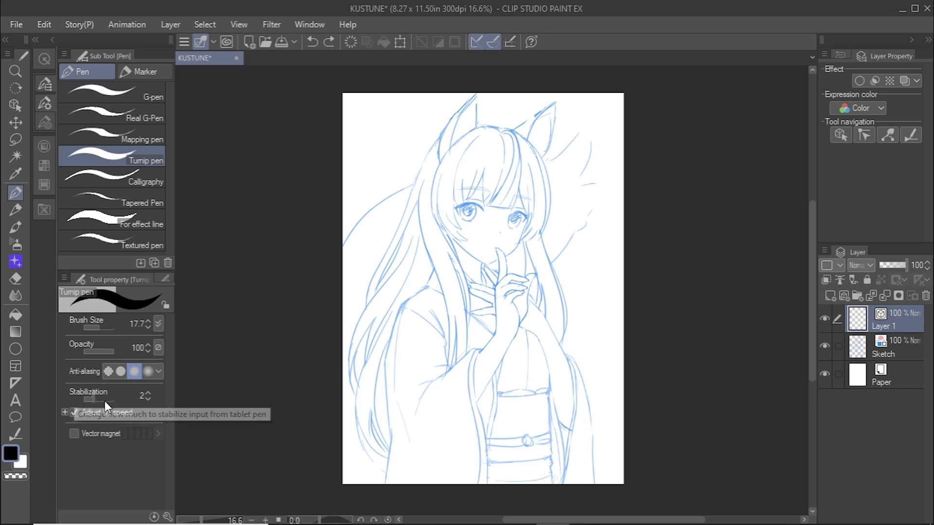
Step: Hide the Sketch layer and draw two horizontal test strokes, one with stabilization 2 and one with stabilization 30
left_click(825, 346)
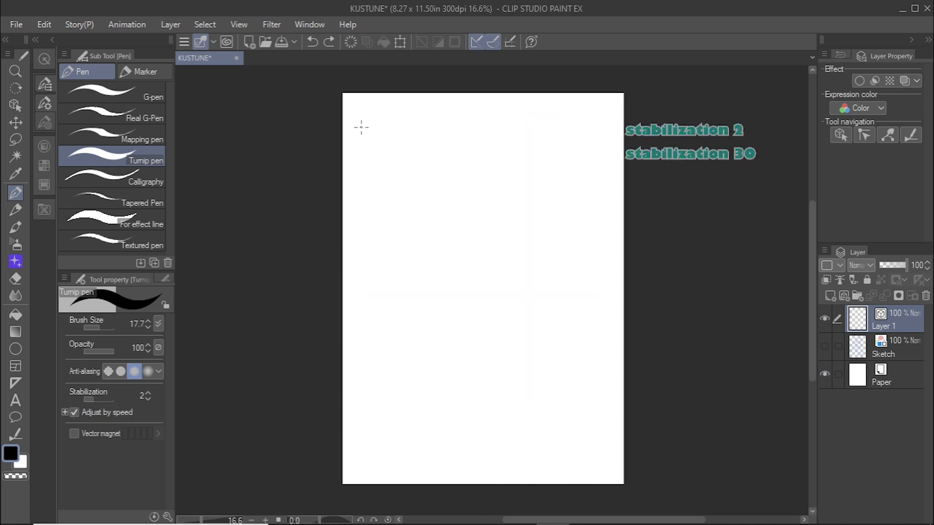
left_click_drag(363, 129, 594, 131)
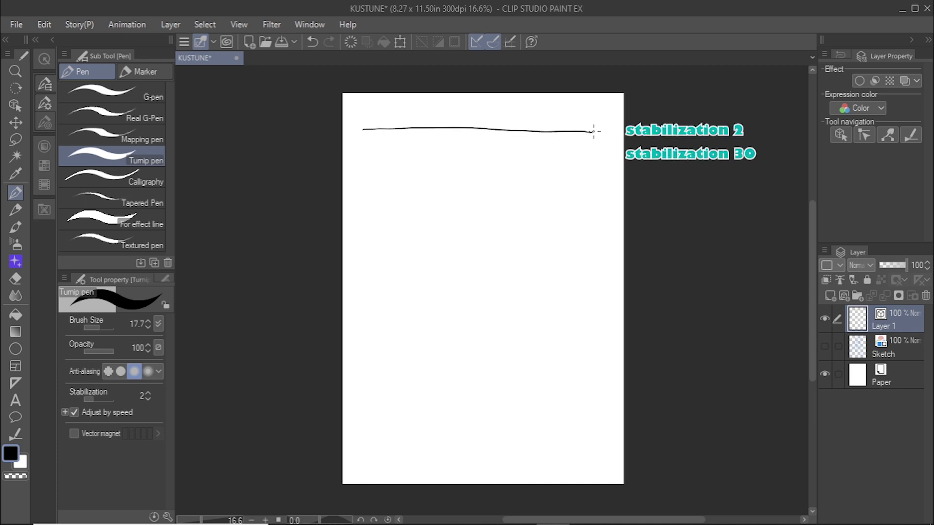
type("30")
key("Return")
left_click_drag(363, 156, 603, 161)
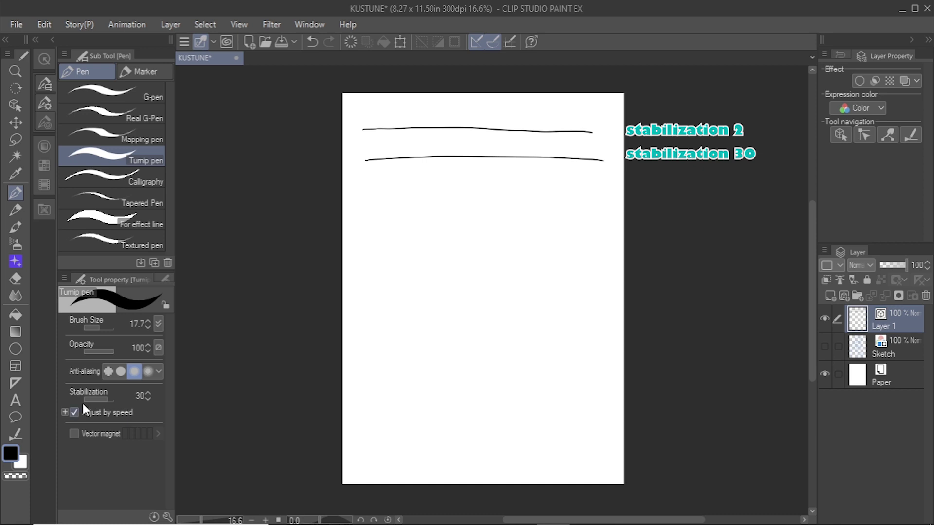
Step: Draw two curved test strokes below the straight ones, one with stabilization 2 and one with stabilization 30
type("2")
key("Return")
mouse_move(371, 210)
left_mouse_down()
mouse_move(395, 214)
mouse_move(433, 259)
mouse_move(419, 334)
mouse_move(369, 366)
left_mouse_up()
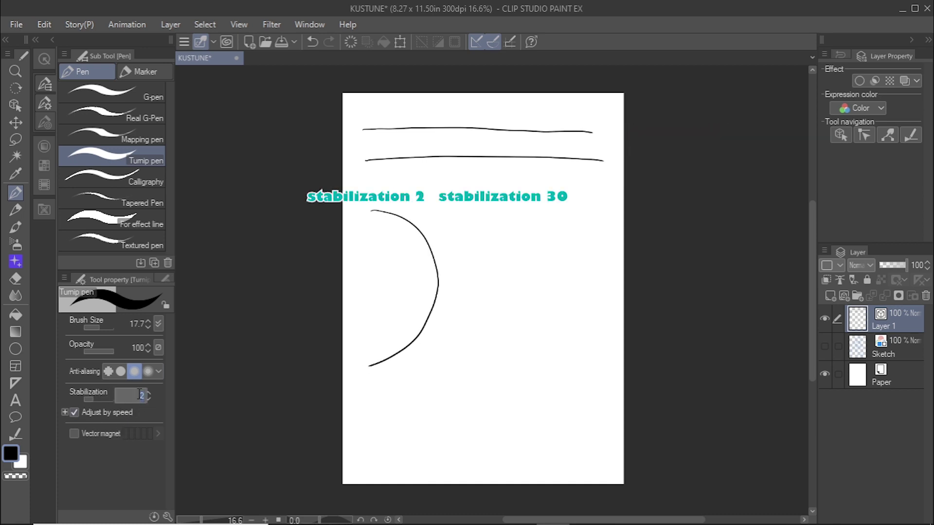
type("30")
key("Return")
mouse_move(464, 209)
left_mouse_down()
mouse_move(511, 228)
mouse_move(494, 358)
mouse_move(448, 370)
left_mouse_up()
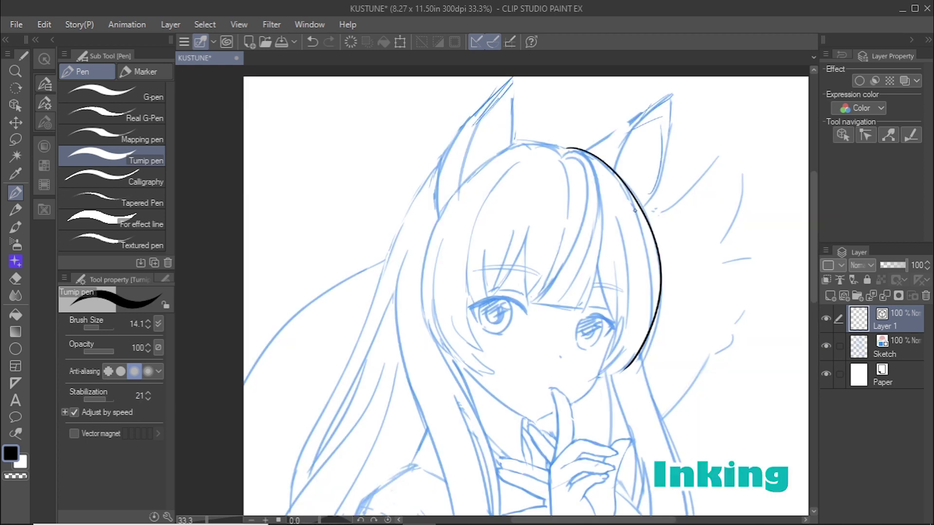
Step: Ink the strands of the side lock on the right of the face with the Turnip pen on Layer 1
left_click_drag(635, 211, 640, 352)
left_click_drag(812, 250, 812, 266)
left_click_drag(636, 290, 583, 322)
left_click_drag(623, 289, 593, 310)
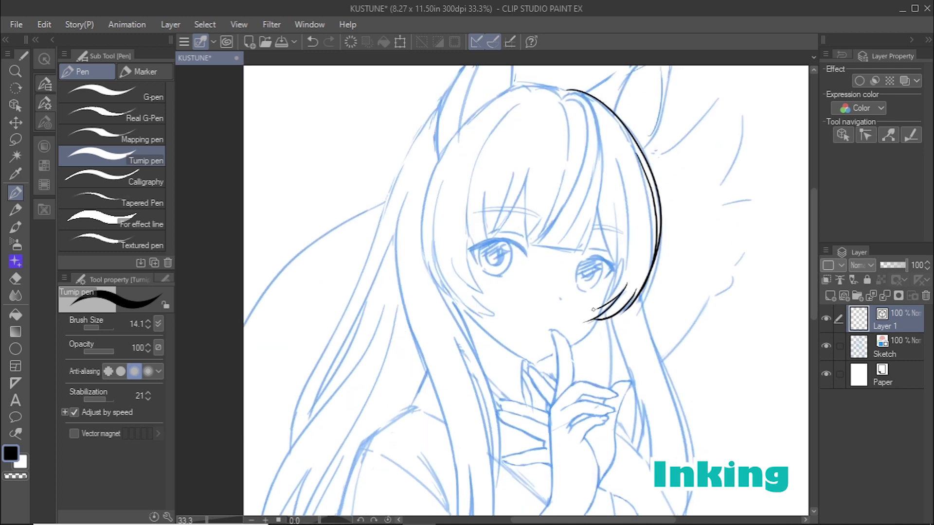
left_click_drag(624, 252, 584, 315)
left_click_drag(612, 201, 617, 263)
left_click_drag(614, 149, 619, 268)
left_click_drag(598, 198, 617, 270)
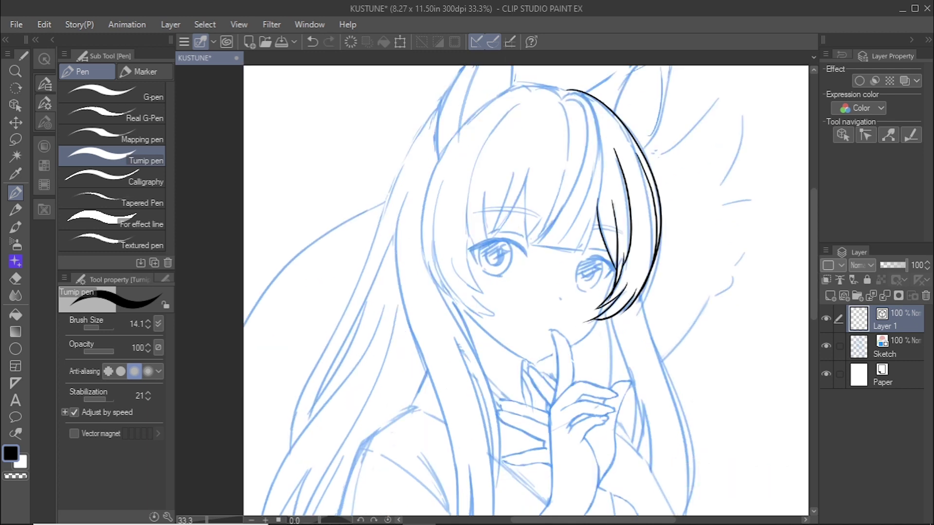
Step: Ink the central bang strands that fall from the hair parting to above the eyes
left_click_drag(813, 255, 813, 250)
left_click_drag(563, 108, 577, 267)
left_click_drag(589, 124, 560, 263)
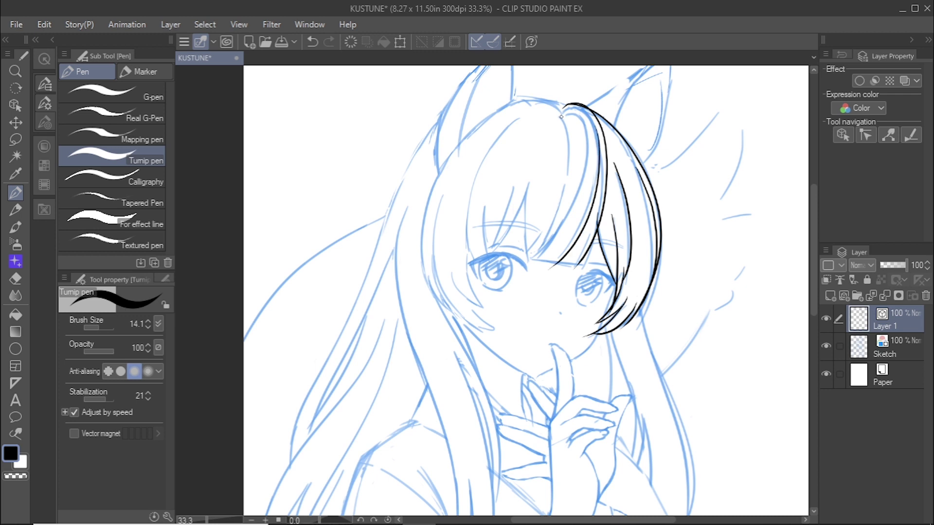
mouse_move(565, 111)
left_mouse_down()
mouse_move(528, 257)
mouse_move(582, 263)
left_mouse_up()
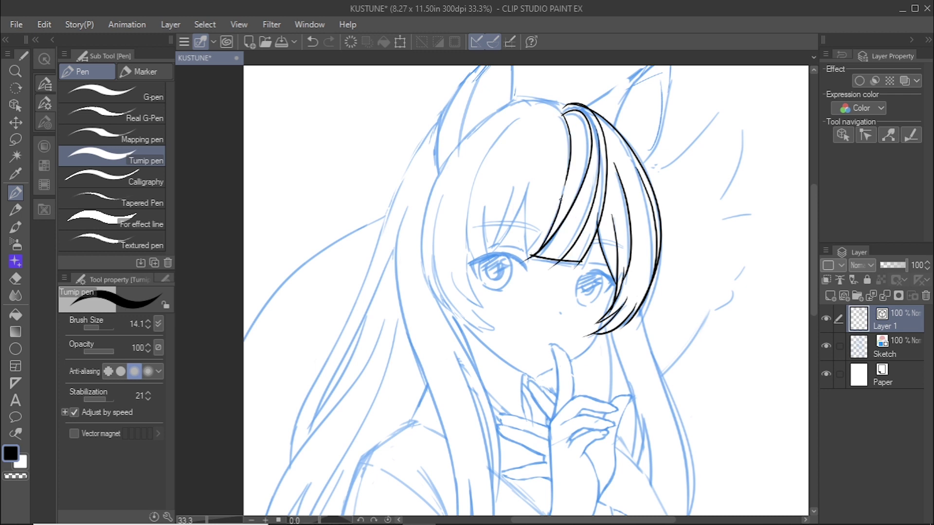
key("ctrl+z")
Step: Ink the short pointed bang strands above the left eye
left_click_drag(559, 206, 522, 257)
mouse_move(528, 182)
left_mouse_down()
mouse_move(526, 257)
mouse_move(487, 253)
left_mouse_up()
key("ctrl+z")
left_click_drag(484, 205, 487, 258)
left_click_drag(473, 227, 467, 261)
Step: Ink the left side lock and the head's left contour from the parting down to the cheek
left_click_drag(520, 116, 488, 314)
left_click_drag(450, 270, 501, 331)
left_click_drag(455, 305, 502, 332)
left_click_drag(427, 270, 471, 326)
left_click_drag(562, 107, 424, 268)
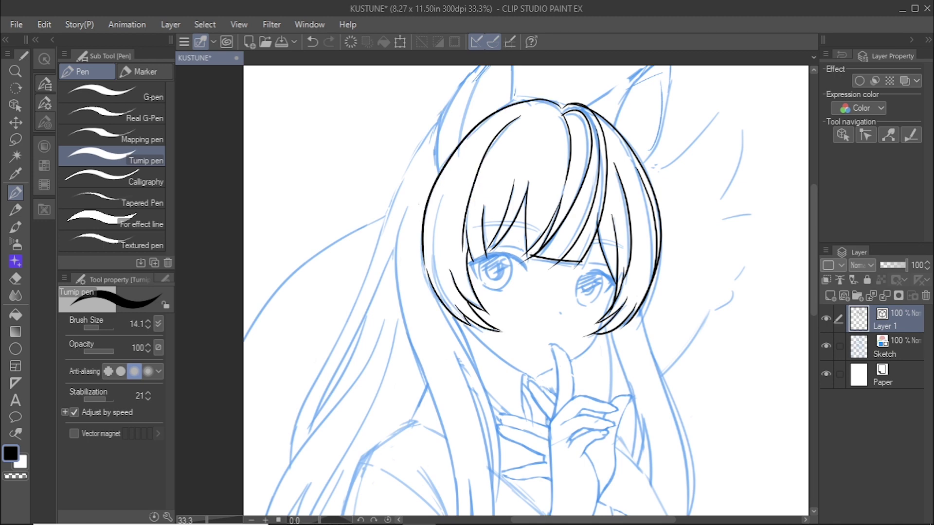
Step: Ink an inner strand in the left side lock and both eyebrows
left_click_drag(443, 191, 456, 308)
left_click_drag(815, 258, 815, 278)
left_click_drag(512, 156, 525, 159)
left_click_drag(592, 173, 602, 175)
Step: Ink both eyes with their upper lash lines, irises and pupils
mouse_move(478, 191)
left_mouse_down()
mouse_move(526, 200)
mouse_move(470, 198)
mouse_move(490, 223)
mouse_move(497, 213)
left_mouse_up()
left_click_drag(581, 208, 611, 216)
left_click_drag(610, 215, 606, 222)
left_click_drag(509, 191, 504, 197)
left_click_drag(595, 209, 588, 237)
key("ctrl+z")
left_click_drag(585, 207, 585, 237)
mouse_move(595, 210)
left_mouse_down()
mouse_move(587, 227)
mouse_move(609, 199)
left_mouse_up()
Step: Ink the jawline on both sides of the chin, the nose dot and the side of the neck
left_click_drag(815, 245, 815, 258)
mouse_move(611, 168)
left_mouse_down()
mouse_move(581, 160)
mouse_move(534, 266)
left_mouse_up()
left_click(561, 200)
left_click_drag(462, 210, 533, 266)
left_click_drag(815, 283, 814, 292)
key("ctrl+z")
left_click_drag(523, 235, 526, 279)
Step: Ink the raised index finger and the folded fingers of the hand, erasing the stray bit at the finger's base
left_click_drag(551, 205, 573, 256)
left_click_drag(554, 204, 552, 287)
left_click_drag(815, 292, 814, 310)
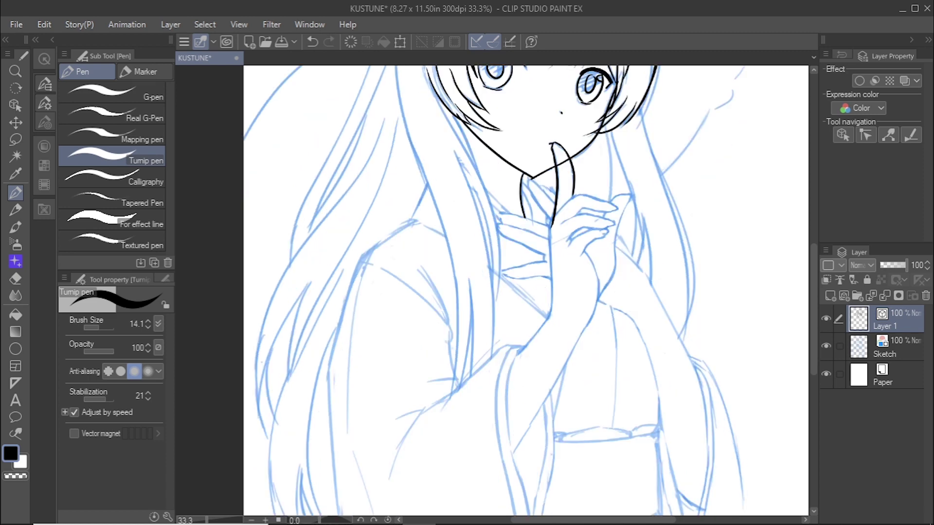
mouse_move(615, 209)
left_mouse_down()
mouse_move(556, 218)
mouse_move(581, 258)
mouse_move(589, 324)
left_mouse_up()
left_click_drag(612, 202, 598, 300)
scroll(598, 300, "down", 1)
key("e")
left_click(553, 201)
key("p")
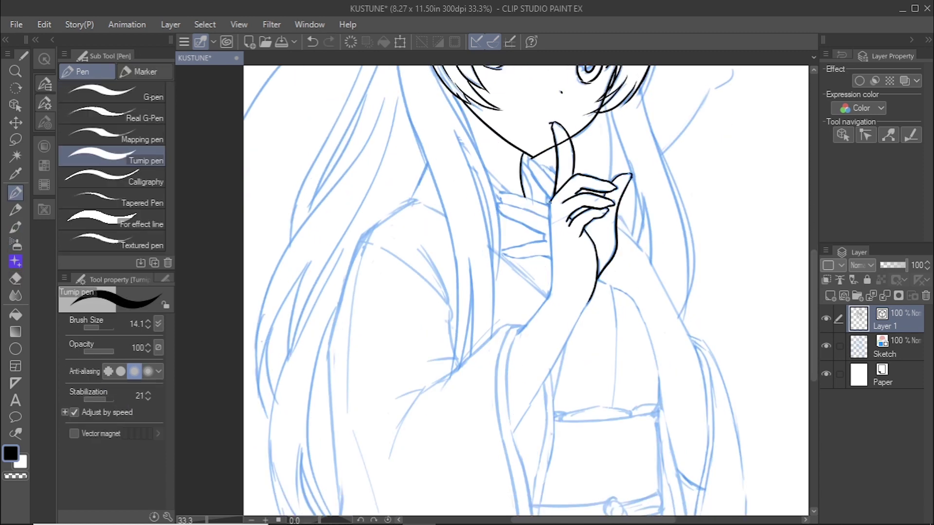
Step: Ink both edges of the raised forearm and the folded ribbon shapes beside the hand
left_click_drag(550, 202, 517, 332)
left_click_drag(588, 300, 504, 436)
left_click_drag(815, 312, 815, 327)
mouse_move(498, 145)
left_mouse_down()
mouse_move(549, 157)
mouse_move(545, 186)
left_mouse_up()
left_click_drag(501, 202, 550, 208)
Step: Ink the outer shoulder line and the inner edge of the arm on the right side of the figure
left_click_drag(617, 179, 695, 302)
left_click_drag(815, 324, 815, 339)
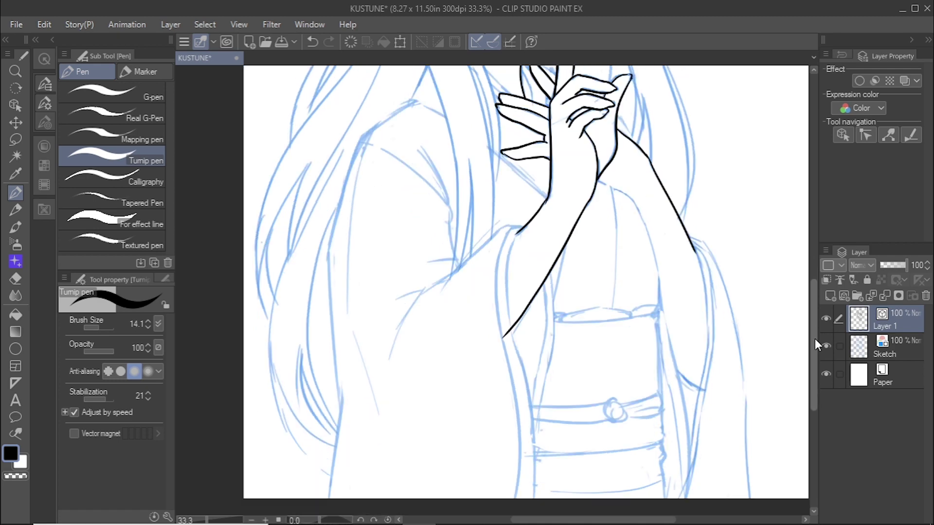
left_click_drag(598, 179, 699, 385)
left_click_drag(815, 339, 816, 287)
Step: Ink the kimono collar around the neck, including its lower edge running to the wrist
left_click_drag(522, 223, 533, 255)
left_click_drag(619, 270, 636, 298)
left_click_drag(812, 337, 813, 358)
left_click_drag(409, 193, 510, 184)
left_click_drag(811, 294, 811, 328)
left_click_drag(409, 92, 546, 189)
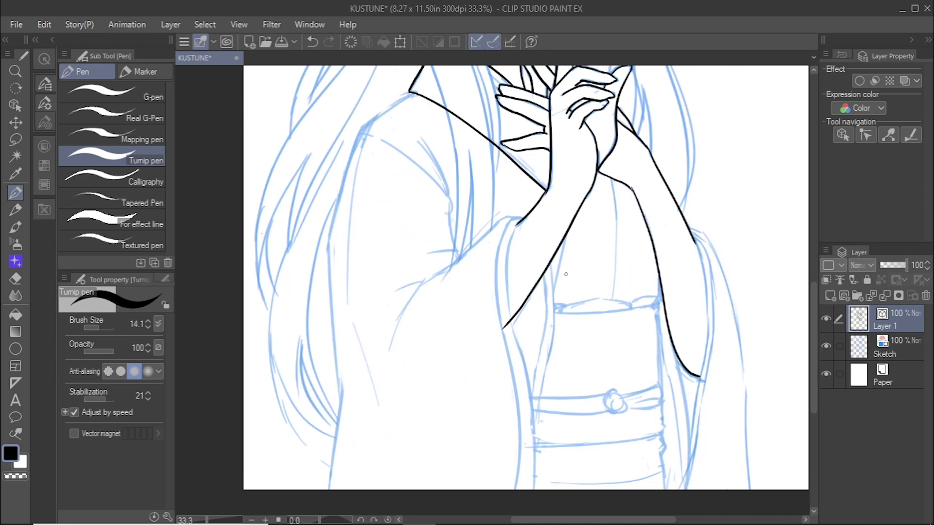
Step: Ink the kimono's front and centre line, plus the obi with its bands and round clasp
left_click_drag(565, 237, 554, 286)
left_click_drag(612, 176, 611, 298)
mouse_move(555, 312)
left_mouse_down()
mouse_move(659, 300)
mouse_move(631, 302)
left_mouse_up()
left_click_drag(661, 311, 664, 388)
mouse_move(534, 397)
left_mouse_down()
mouse_move(627, 393)
mouse_move(669, 403)
left_mouse_up()
mouse_move(535, 443)
left_mouse_down()
mouse_move(664, 432)
mouse_move(665, 489)
left_mouse_up()
mouse_move(662, 473)
left_mouse_down()
mouse_move(609, 485)
mouse_move(532, 478)
left_mouse_up()
Step: Ink the hanging sleeve on the right of the figure and erase a stray line bit beside the obi
left_click_drag(694, 239, 678, 489)
left_click_drag(716, 308, 687, 489)
left_click_drag(665, 364, 683, 474)
left_click_drag(692, 230, 749, 489)
mouse_move(593, 520)
left_mouse_down()
mouse_move(573, 520)
mouse_move(594, 520)
left_mouse_up()
left_click(16, 279)
left_click(646, 471)
left_click(15, 193)
Step: Ink the opening and trim of the raised arm's sleeve and the fold running from its cuff
left_click_drag(506, 218, 517, 489)
left_click_drag(543, 274, 529, 404)
left_click_drag(549, 264, 534, 422)
left_click_drag(506, 217, 386, 349)
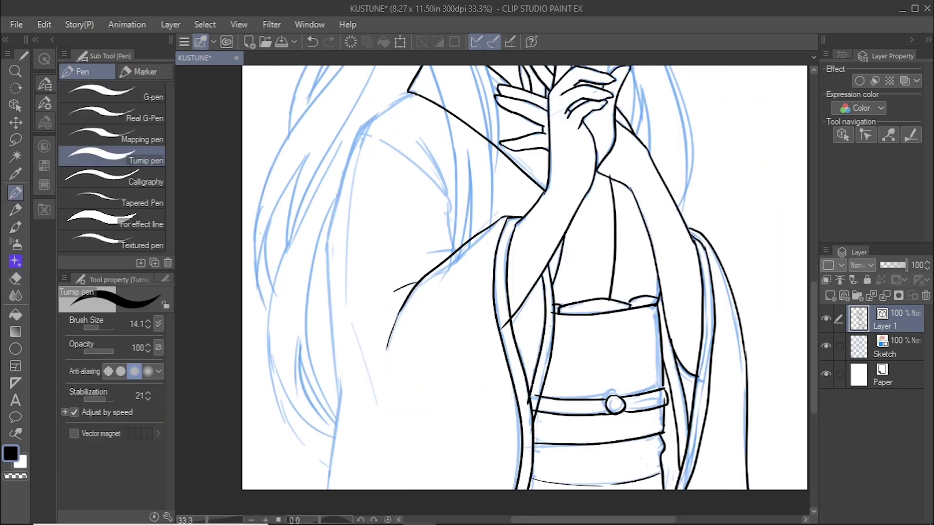
Step: Ink the left shoulder and upper sleeve with their fabric folds
left_click_drag(382, 139, 455, 252)
left_click_drag(419, 139, 446, 190)
left_click_drag(593, 520, 565, 521)
left_click_drag(813, 348, 813, 333)
left_click_drag(515, 143, 449, 450)
key("ctrl+z")
left_click_drag(477, 174, 451, 349)
left_click_drag(814, 334, 813, 280)
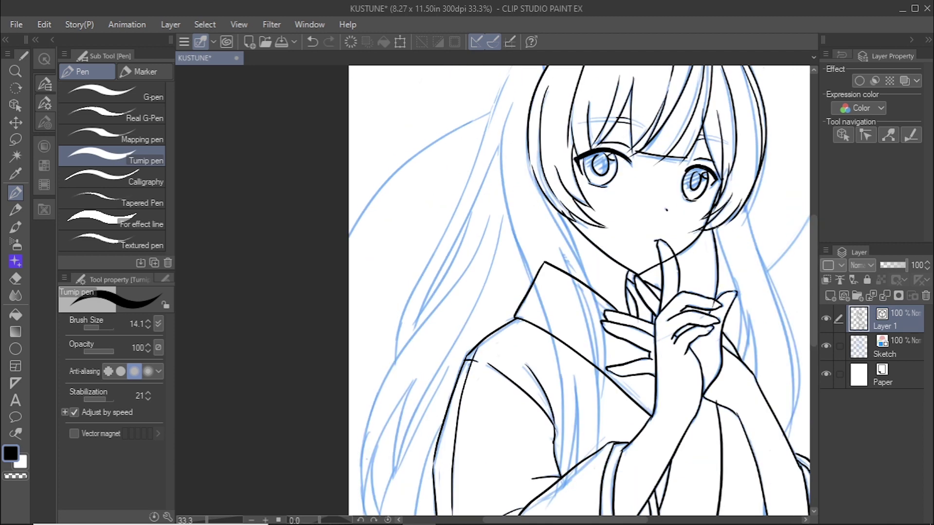
Step: Ink the long hair locks hanging on both sides of the neck and the fox ears
left_click_drag(713, 219, 743, 350)
left_click_drag(748, 299, 759, 390)
left_click_drag(746, 206, 791, 447)
left_click_drag(553, 207, 595, 290)
left_click_drag(560, 246, 591, 488)
left_click_drag(512, 104, 561, 482)
left_click_drag(813, 281, 813, 235)
left_click_drag(565, 520, 599, 520)
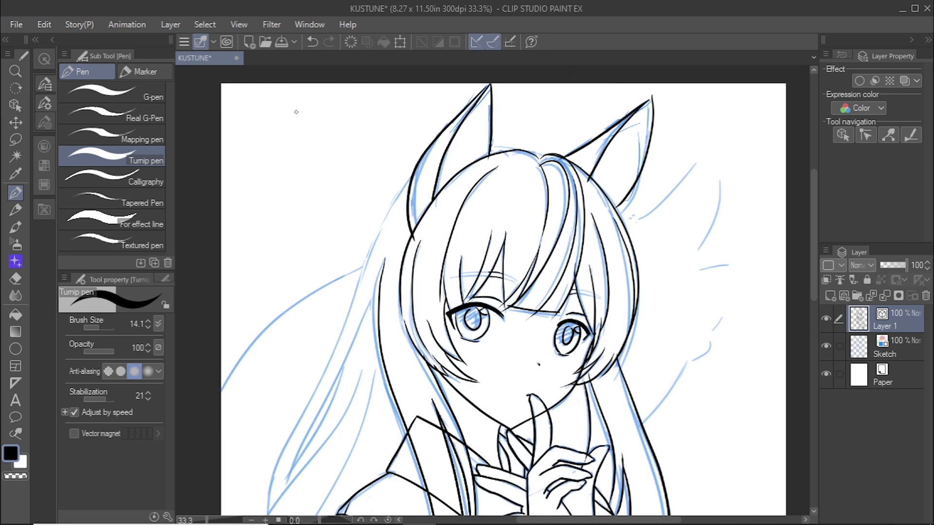
Step: Ink the bushy tail behind the figure on both sides and the outer contour of the long left hair
left_click_drag(701, 152, 700, 252)
left_click_drag(614, 226, 707, 152)
mouse_move(706, 266)
left_mouse_down()
mouse_move(731, 297)
mouse_move(615, 454)
left_mouse_up()
left_click_drag(599, 520, 562, 520)
left_click_drag(814, 235, 814, 263)
left_click_drag(554, 86, 411, 437)
left_click_drag(506, 175, 364, 295)
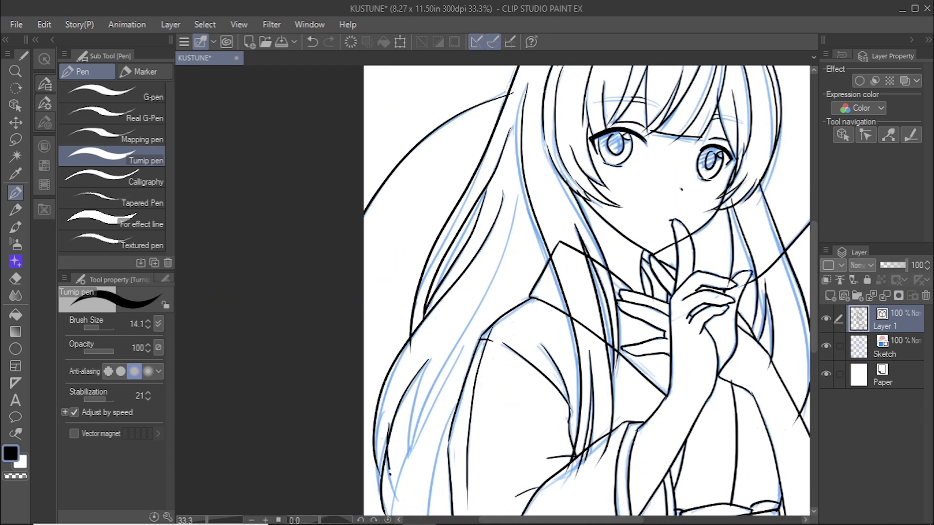
Step: Ink the inner strands and tapered ends of the long hair on the left side
left_click_drag(814, 287, 813, 320)
left_click_drag(461, 225, 386, 508)
left_click_drag(429, 241, 406, 322)
left_click_drag(813, 320, 813, 334)
left_click_drag(451, 387, 391, 489)
left_click_drag(456, 237, 429, 438)
Step: Hide the Sketch layer to check the finished line art on its own
key("ctrl+minus")
left_click_drag(813, 325, 812, 281)
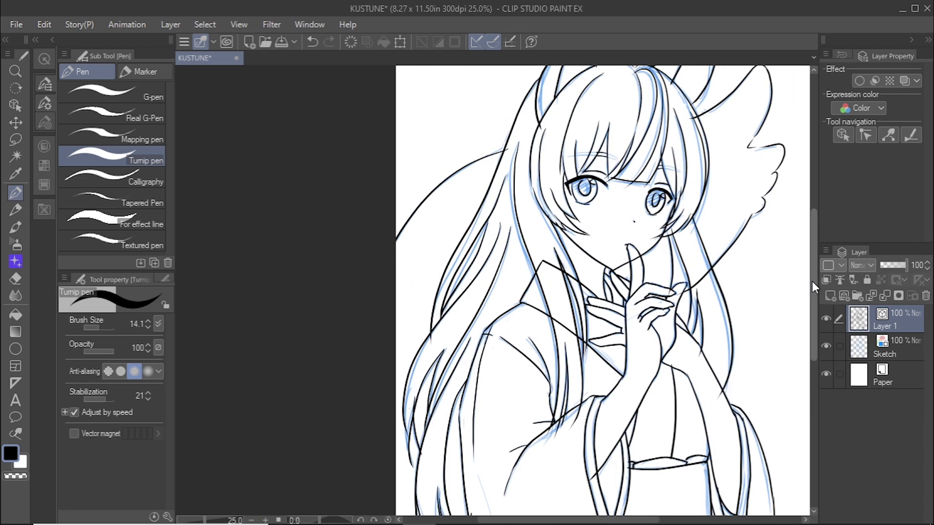
left_click(826, 346)
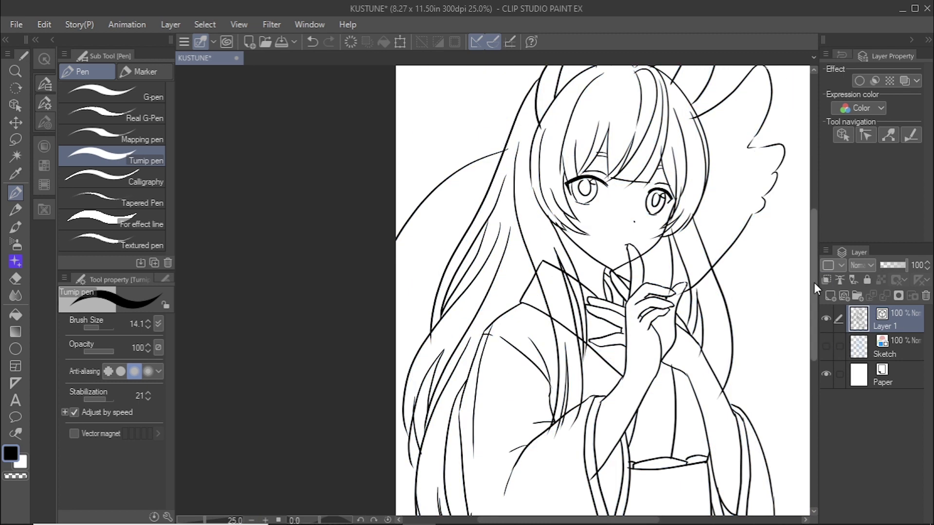
scroll(814, 280, "up", 1)
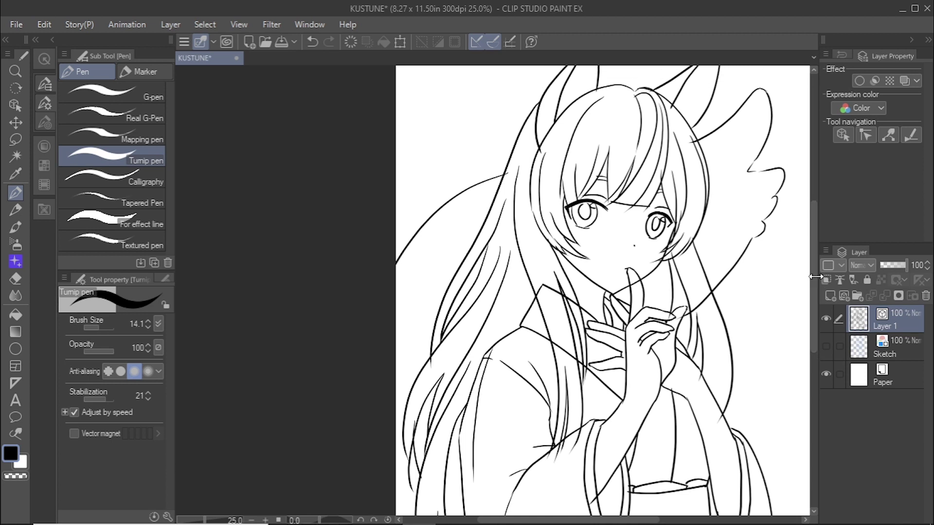
Step: Enable the Hard eraser's vector eraser in the up-to-intersection mode and trim overlapping lines at the parting, collar, hair and tail
left_click(13, 281)
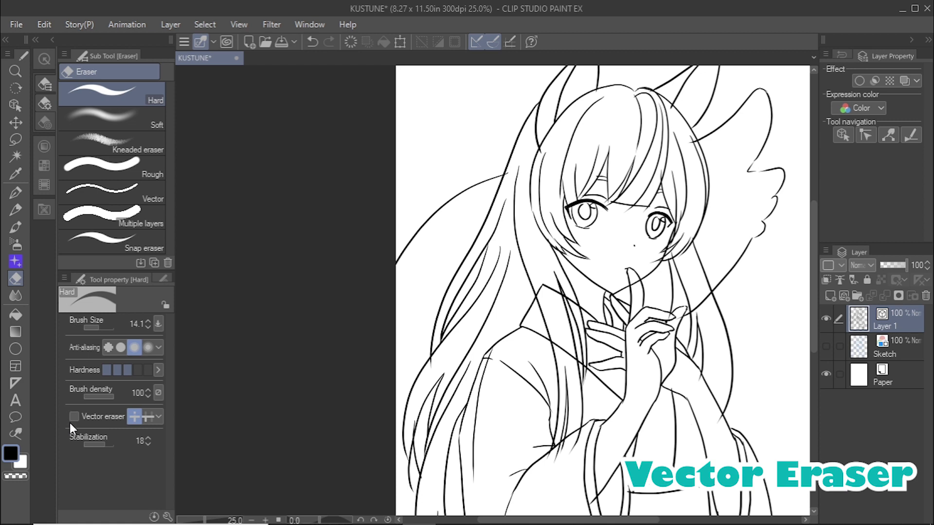
left_click(146, 420)
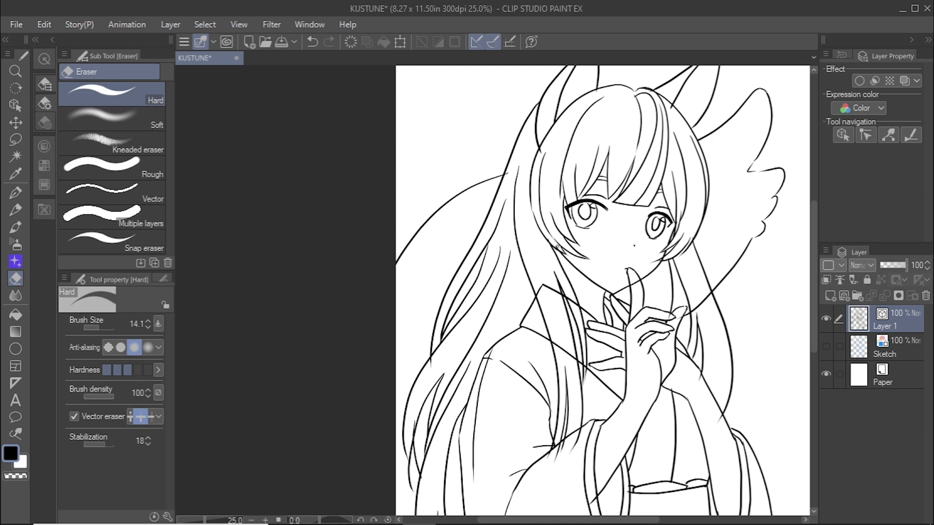
left_click_drag(641, 94, 649, 91)
mouse_move(543, 286)
left_mouse_down()
mouse_move(578, 306)
mouse_move(539, 295)
left_mouse_up()
left_click_drag(554, 341, 577, 360)
scroll(693, 291, "down", 3)
scroll(696, 285, "down", 3)
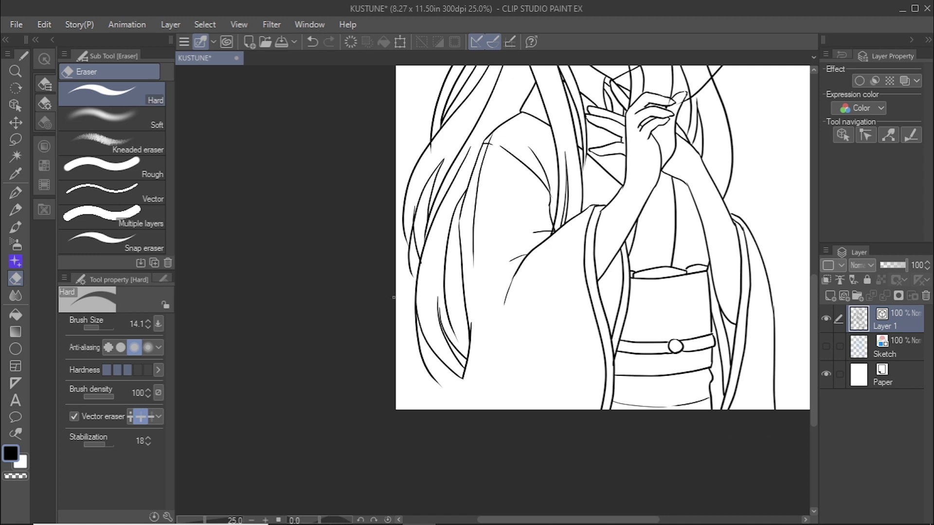
scroll(695, 285, "up", 7)
scroll(662, 253, "down", 3)
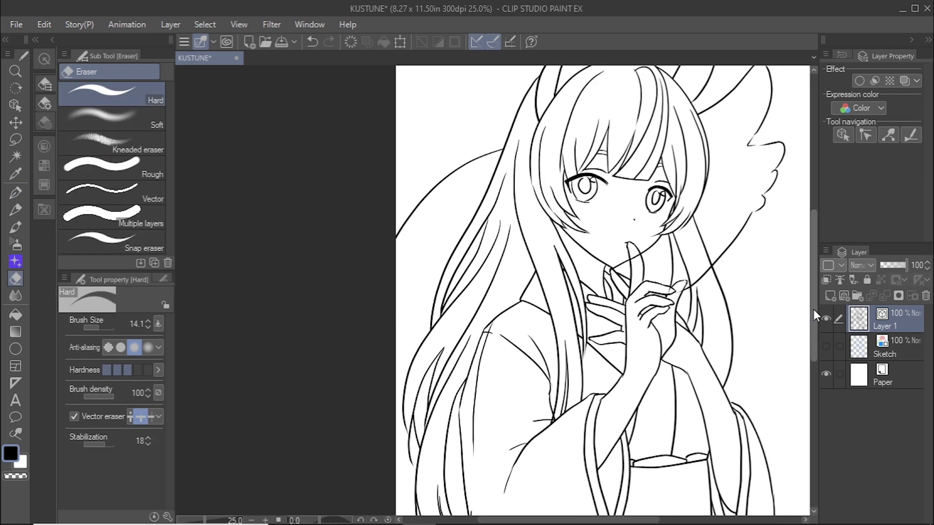
scroll(603, 292, "up", 2)
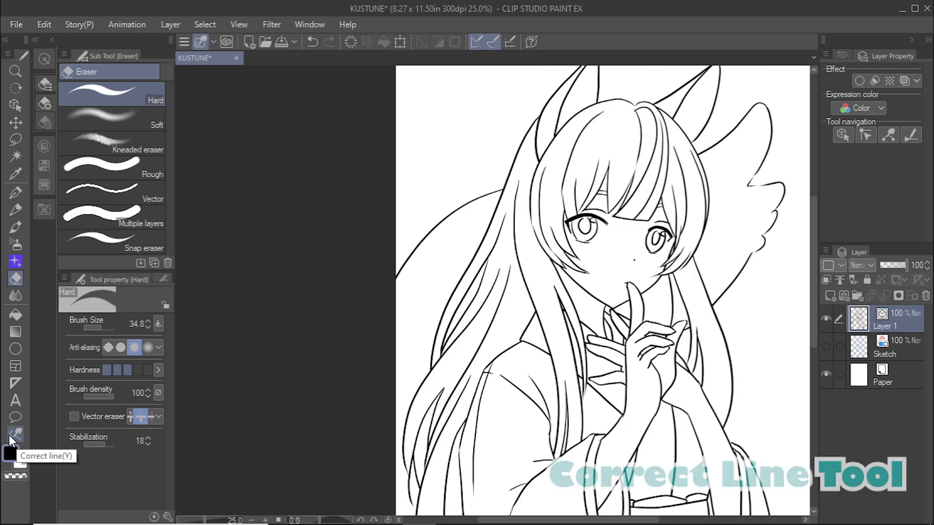
Step: Redraw a short hair line near the right eye with the Redraw vector line tool
left_click(14, 433)
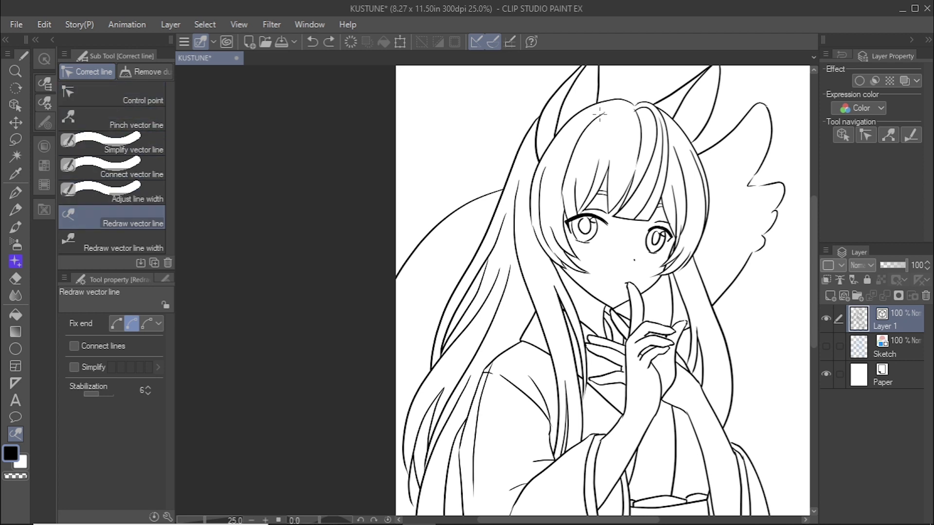
left_click_drag(683, 219, 676, 238)
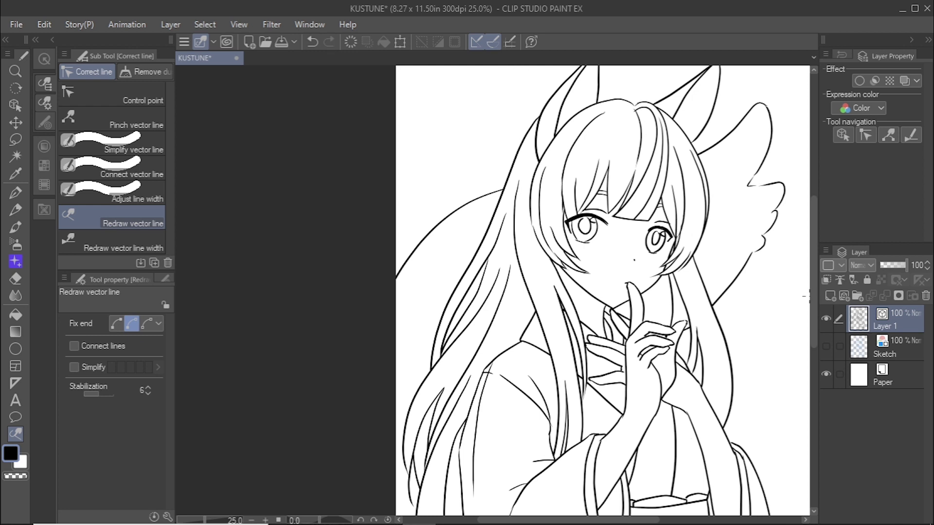
Step: Redraw the outer hair line beside the left sleeve with the Redraw vector line tool
scroll(815, 303, "down", 1)
scroll(817, 305, "down", 1)
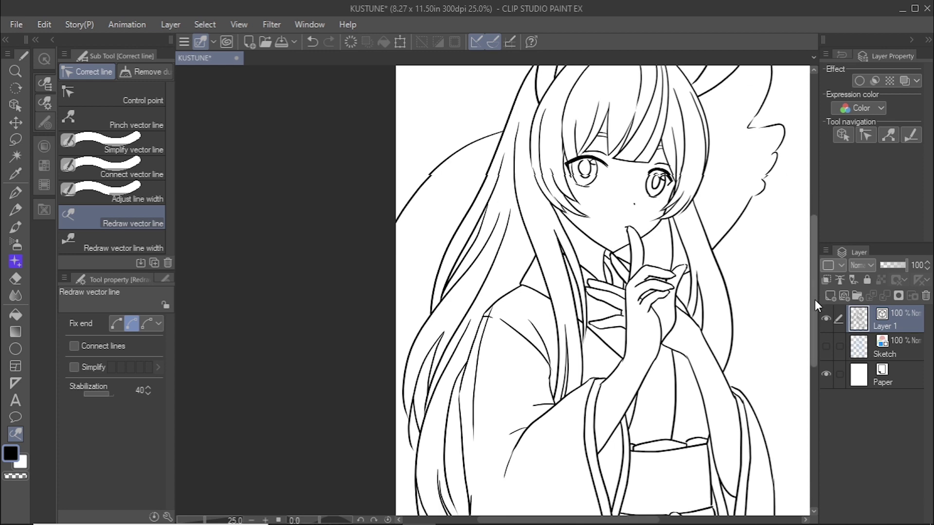
scroll(816, 306, "down", 1)
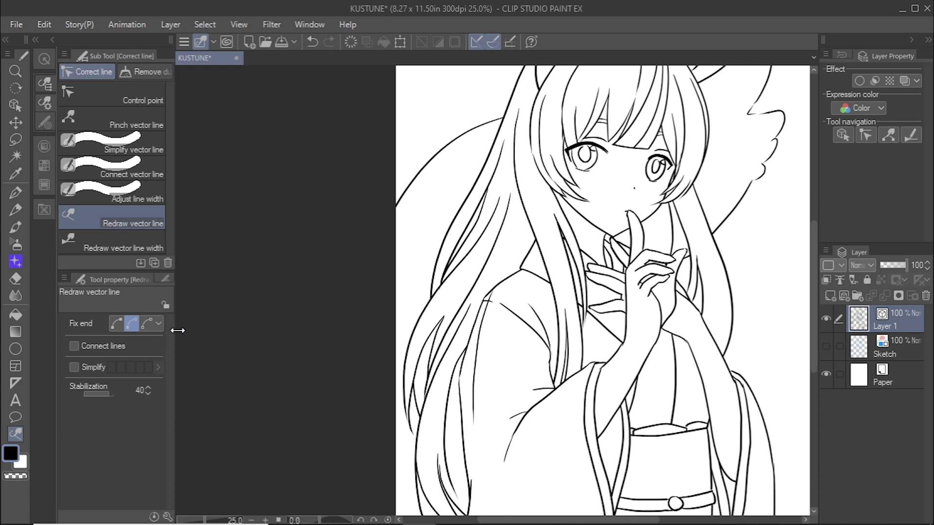
scroll(432, 220, "down", 3)
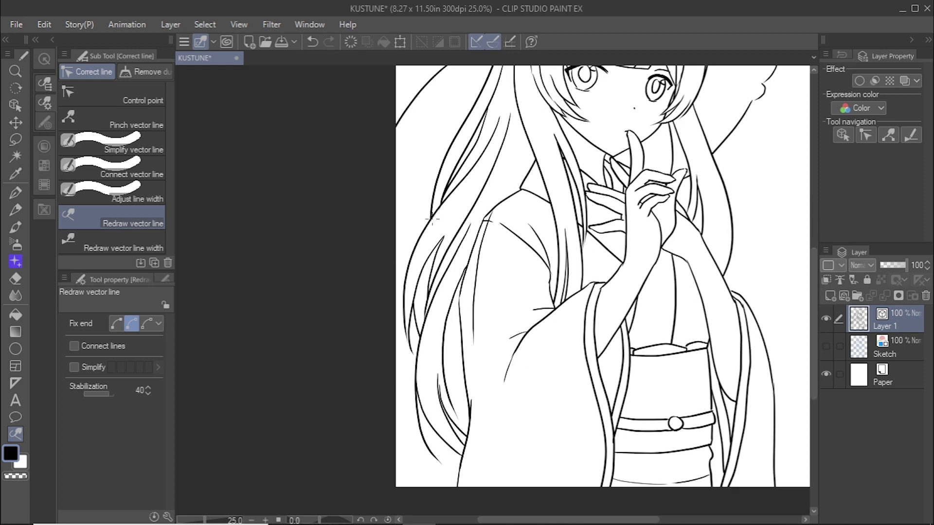
left_click_drag(432, 220, 450, 392)
Step: Set Adjust line width to Narrow 2.0 at brush size 14.1 and thin the right outer hair line and the forearm outline
left_click(112, 193)
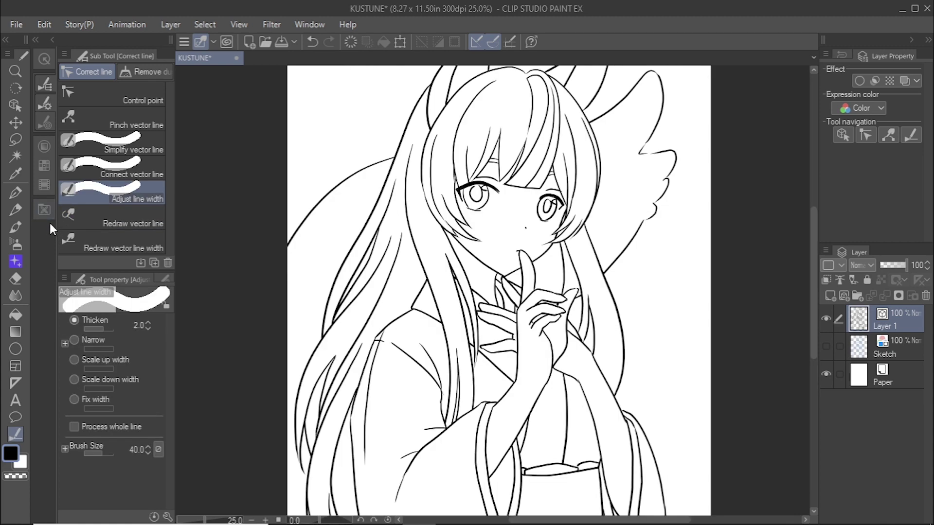
left_click(82, 337)
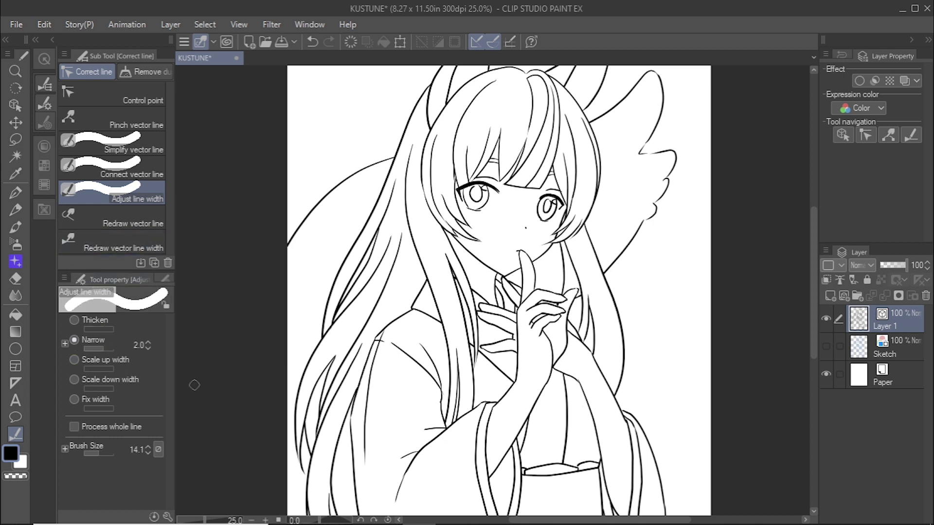
mouse_move(593, 251)
left_mouse_down()
mouse_move(618, 316)
mouse_move(624, 389)
mouse_move(595, 251)
mouse_move(622, 319)
mouse_move(621, 406)
left_mouse_up()
left_click_drag(608, 285, 625, 410)
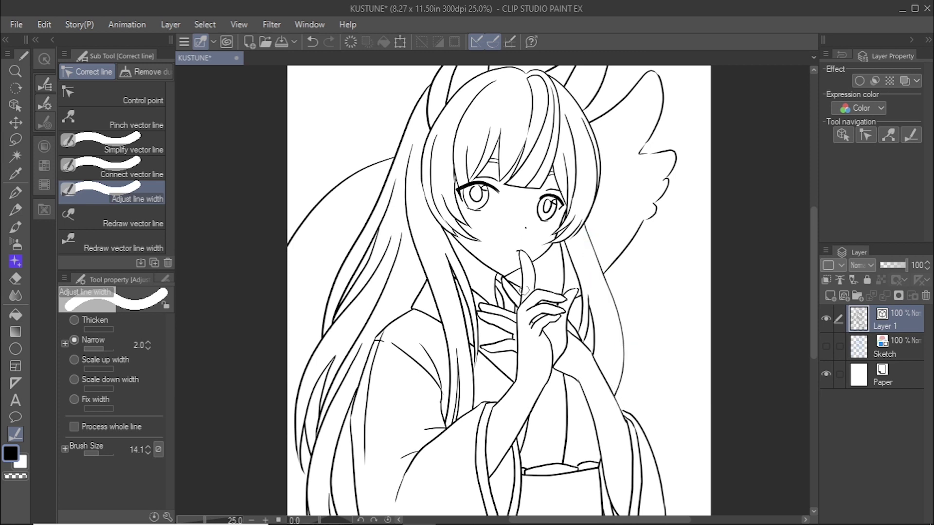
left_click_drag(517, 319, 509, 388)
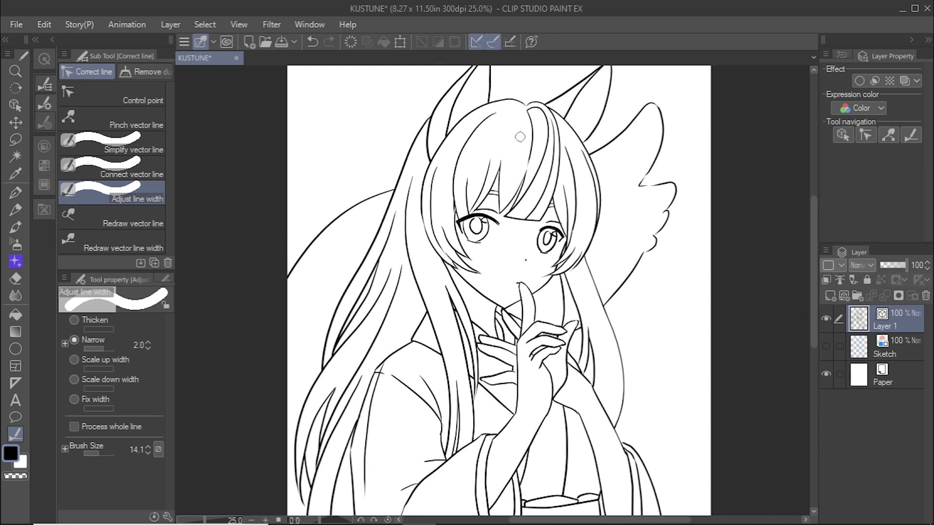
Step: Thin the hair line at the parting, the long strand left of the face and the line near the collar
mouse_move(552, 131)
left_mouse_down()
mouse_move(522, 217)
mouse_move(535, 108)
left_mouse_up()
left_click_drag(411, 178, 415, 268)
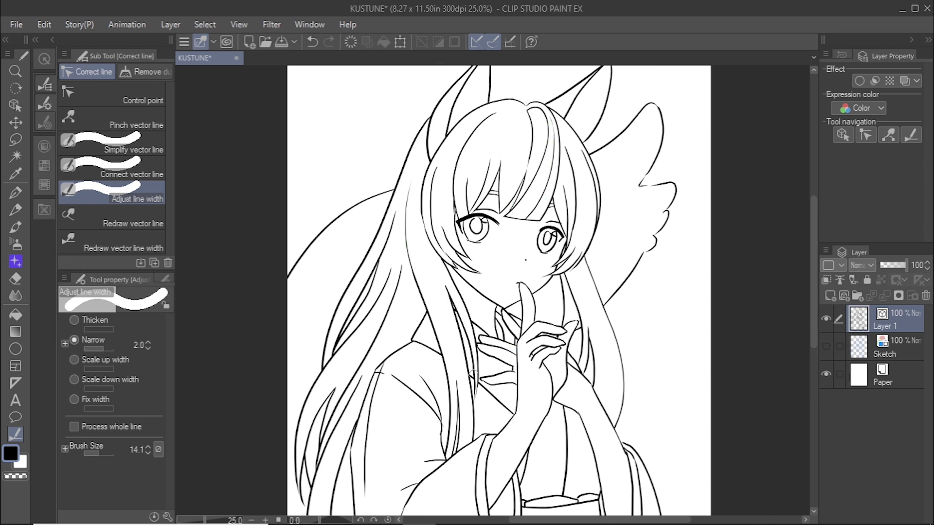
left_click_drag(455, 375, 407, 248)
left_click_drag(490, 335, 454, 303)
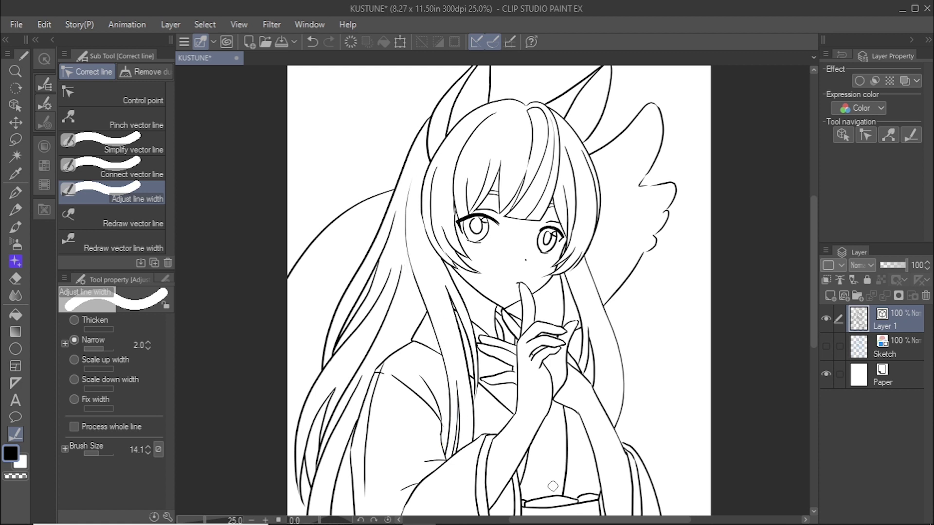
Step: Thin the eyelid crease lines above both eyes
left_click_drag(813, 308, 813, 322)
left_click_drag(553, 180, 562, 185)
left_click_drag(472, 166, 487, 173)
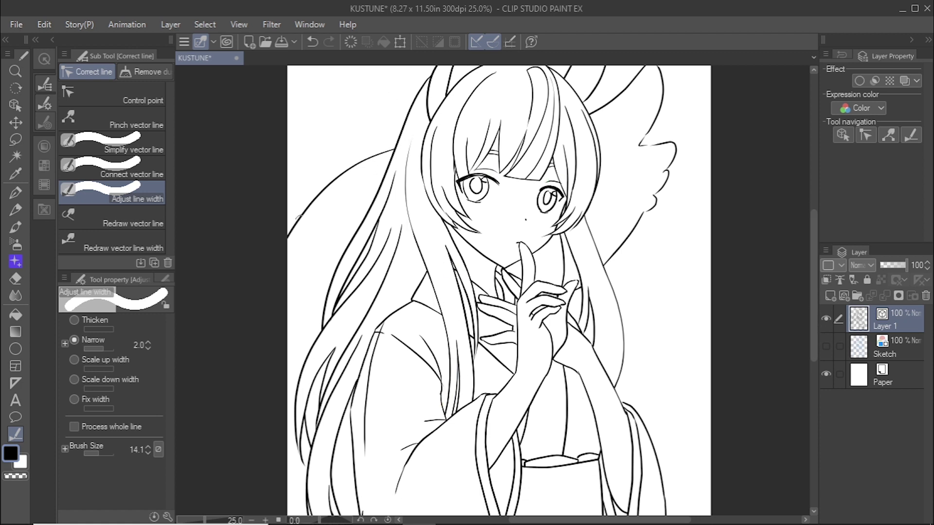
Step: Thin the long hair strands flowing down the left side, from beside the head to the sleeve
scroll(599, 266, "up", 1)
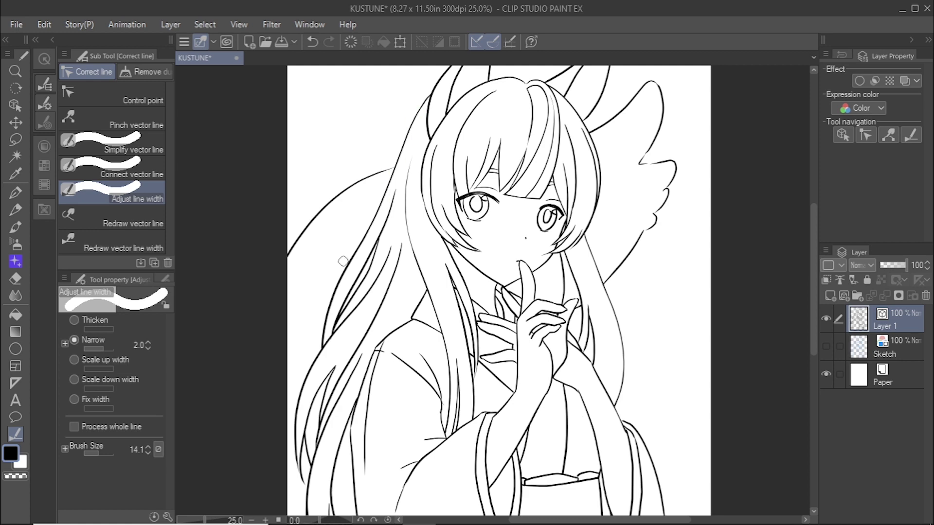
scroll(342, 266, "down", 2)
left_click_drag(374, 171, 336, 272)
left_click_drag(394, 143, 372, 204)
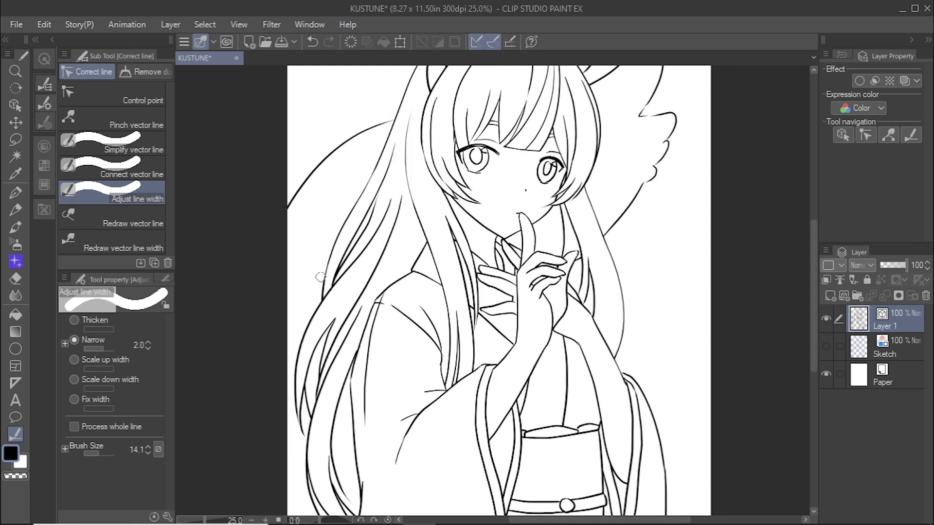
left_click_drag(321, 277, 315, 311)
scroll(321, 287, "down", 2)
left_click_drag(375, 254, 331, 438)
Step: Thin the side locks and the inner strands of the bangs around the face
left_click_drag(814, 305, 813, 260)
left_click_drag(431, 168, 423, 243)
left_click_drag(494, 124, 458, 219)
left_click_drag(531, 121, 525, 182)
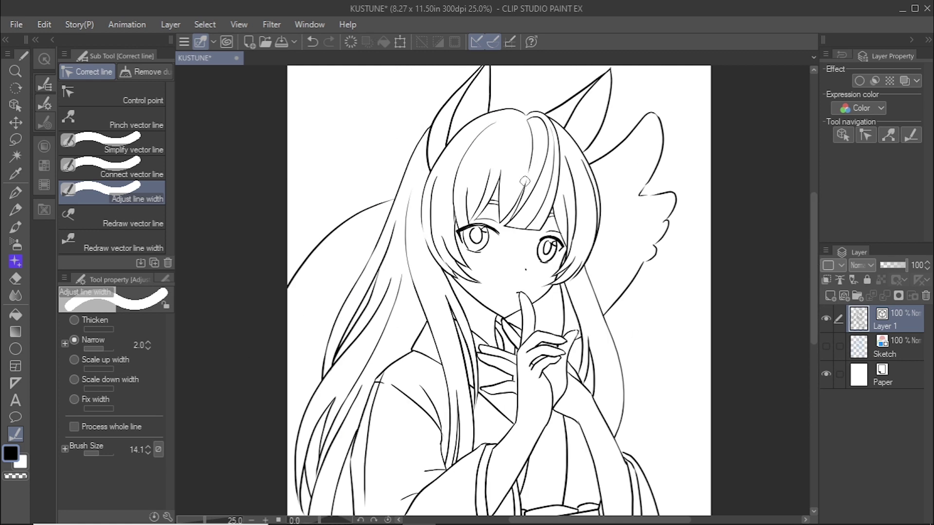
left_click_drag(567, 158, 572, 253)
Step: Undo the last width change, thicken the kimono line at the left shoulder in Thicken mode, and return to Narrow
left_click(74, 321)
key("ctrl+z")
left_click_drag(405, 355, 442, 364)
mouse_move(815, 317)
left_mouse_down()
mouse_move(816, 340)
mouse_move(816, 272)
left_mouse_up()
left_click(74, 340)
Step: Thin the edges of both fox ears, the side locks on each side of the face and a central bang strand
scroll(818, 309, "down", 2)
left_click_drag(489, 80, 458, 130)
mouse_move(612, 87)
left_mouse_down()
mouse_move(596, 134)
mouse_move(569, 144)
left_mouse_up()
scroll(584, 125, "down", 1)
mouse_move(578, 114)
left_mouse_down()
mouse_move(591, 140)
mouse_move(576, 194)
left_mouse_up()
left_click_drag(436, 142, 431, 204)
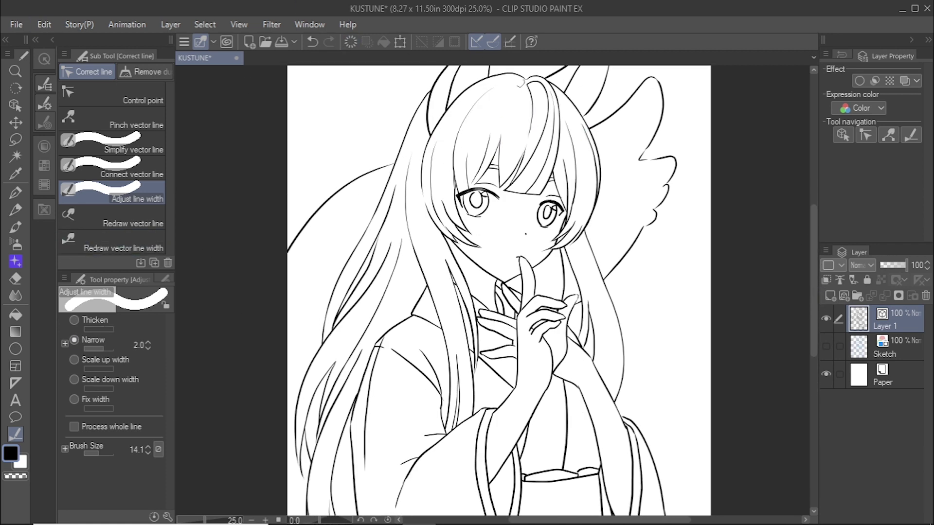
left_click_drag(560, 121, 537, 194)
Step: Thin the hair strands over the chest and thicken the upper part of the inner strand with Thicken 2.0
left_click_drag(814, 296, 813, 315)
left_click_drag(466, 251, 474, 361)
left_click_drag(443, 273, 450, 367)
left_click(74, 320)
left_click_drag(443, 276, 447, 307)
scroll(447, 307, "down", 2)
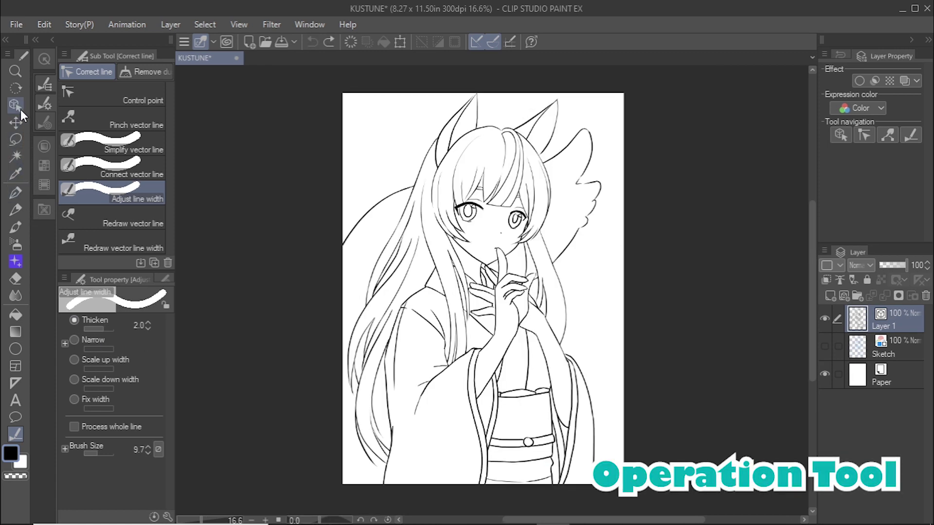
Step: Select the tail's left curve with the Object operation tool to view its control points, and clear the selection
left_click(21, 109)
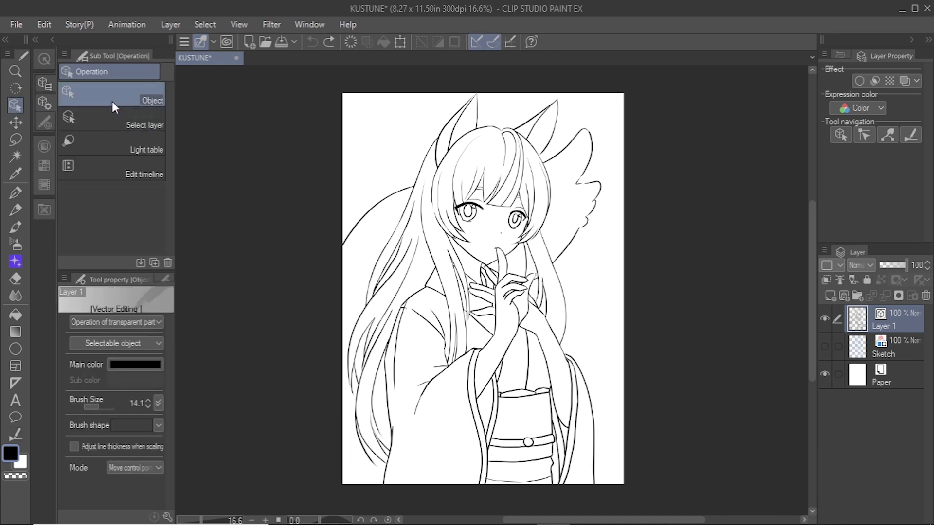
left_click(372, 213)
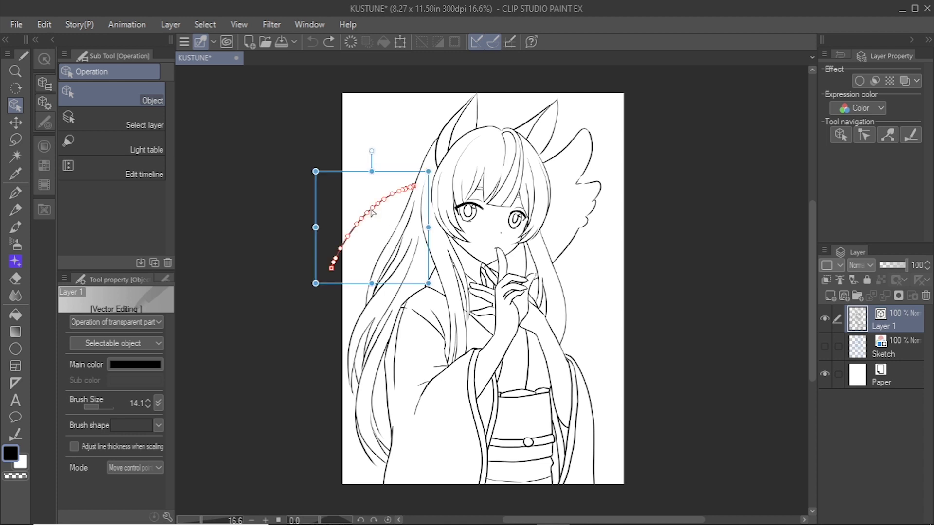
left_click(281, 202)
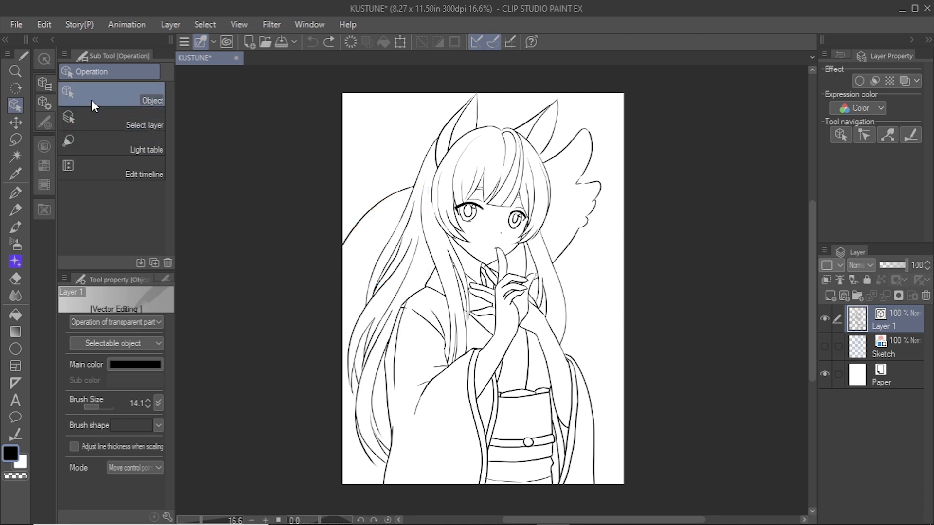
Step: Enable Select area by dragging for transparent parts in the Object tool, with Object as the selection target
left_click(112, 325)
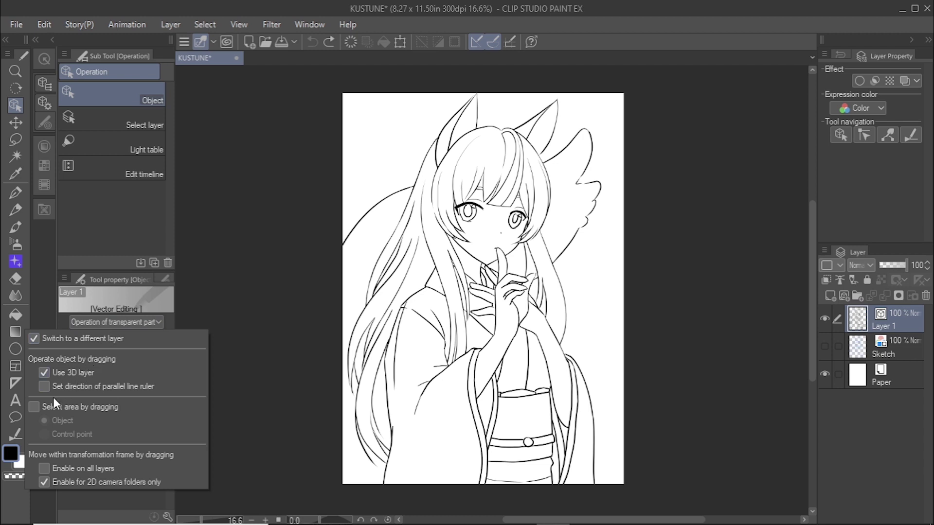
left_click(34, 407)
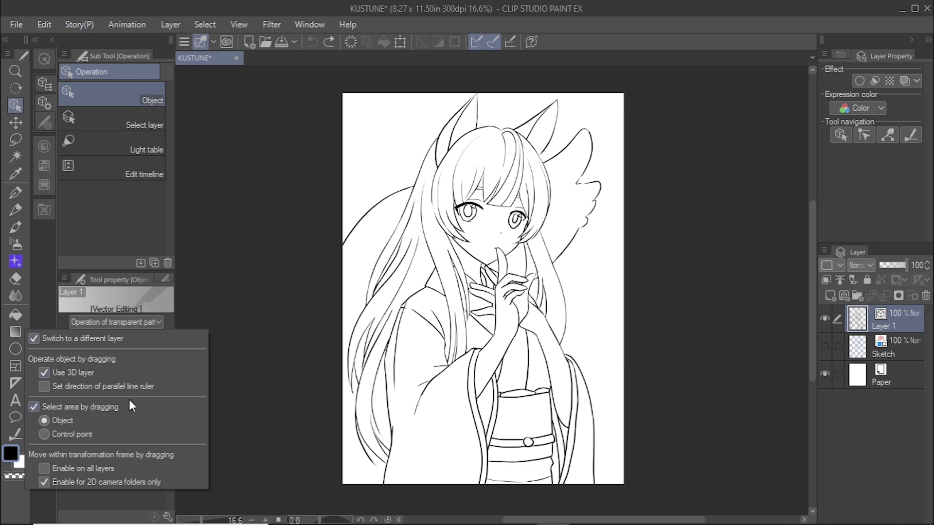
left_click(313, 182)
Step: Try reshaping the tail's left curve by moving individual control points outward, and undo the edits
scroll(334, 177, "up", 1)
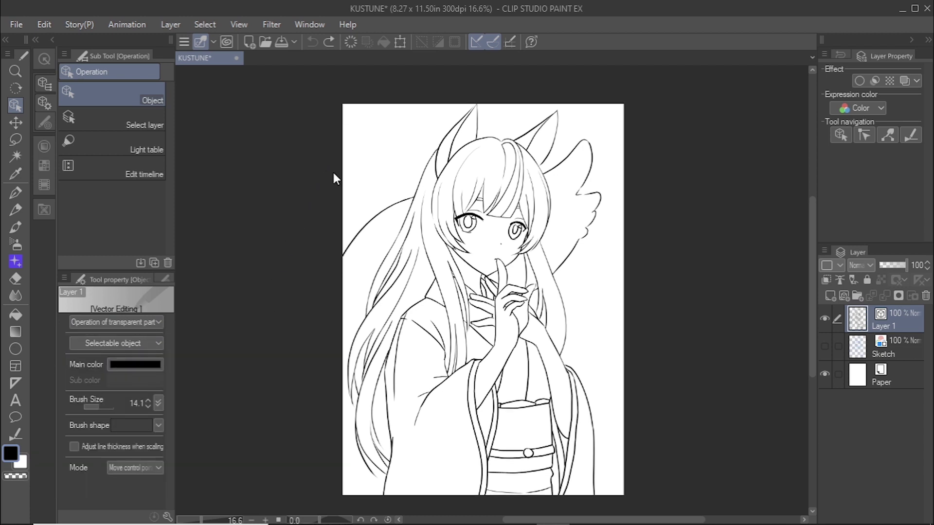
mouse_move(352, 190)
left_mouse_down()
mouse_move(385, 226)
mouse_move(370, 199)
left_mouse_up()
left_click_drag(348, 247, 320, 231)
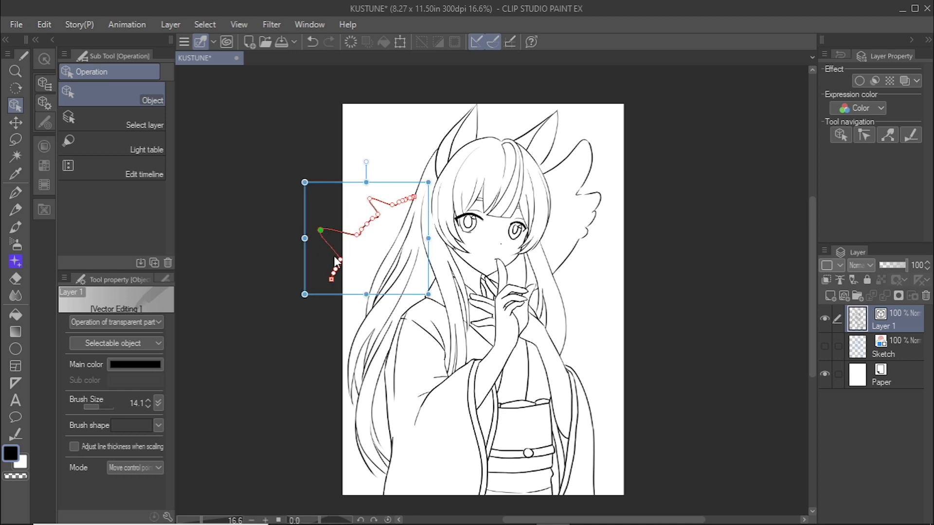
left_click_drag(333, 273, 315, 265)
key("ctrl+z")
key("ctrl+z")
key("ctrl+z")
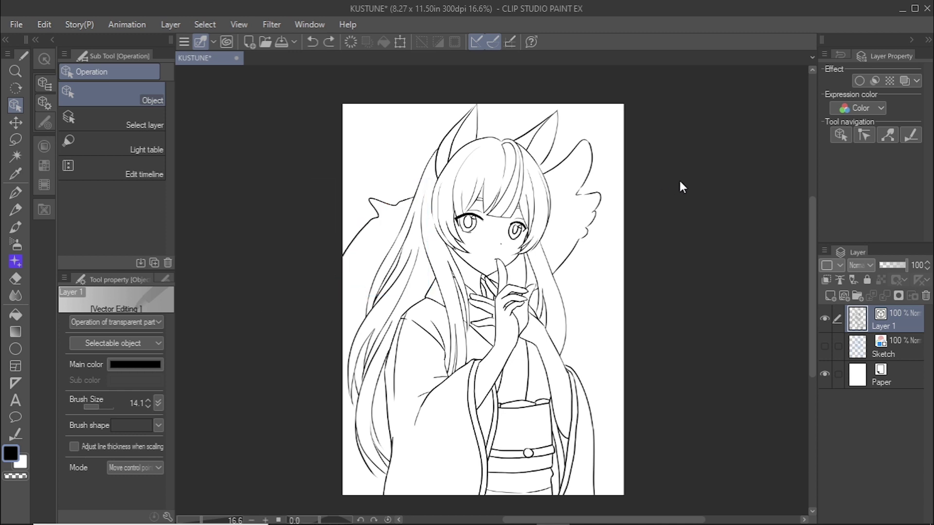
Step: Try selecting the head and hair lines as a group and rotating them slightly counterclockwise at a larger scale, and undo it
left_click_drag(423, 117, 541, 238)
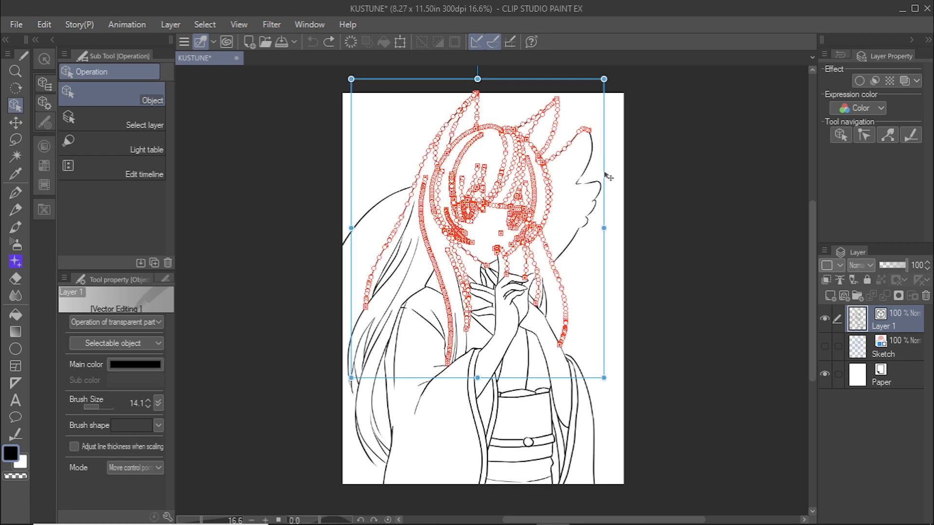
scroll(619, 56, "up", 2)
mouse_move(608, 79)
left_mouse_down()
mouse_move(619, 55)
mouse_move(706, 190)
mouse_move(599, 42)
mouse_move(616, 53)
left_mouse_up()
mouse_move(594, 83)
left_mouse_down()
mouse_move(603, 63)
mouse_move(623, 65)
mouse_move(611, 73)
left_mouse_up()
scroll(613, 64, "up", 1)
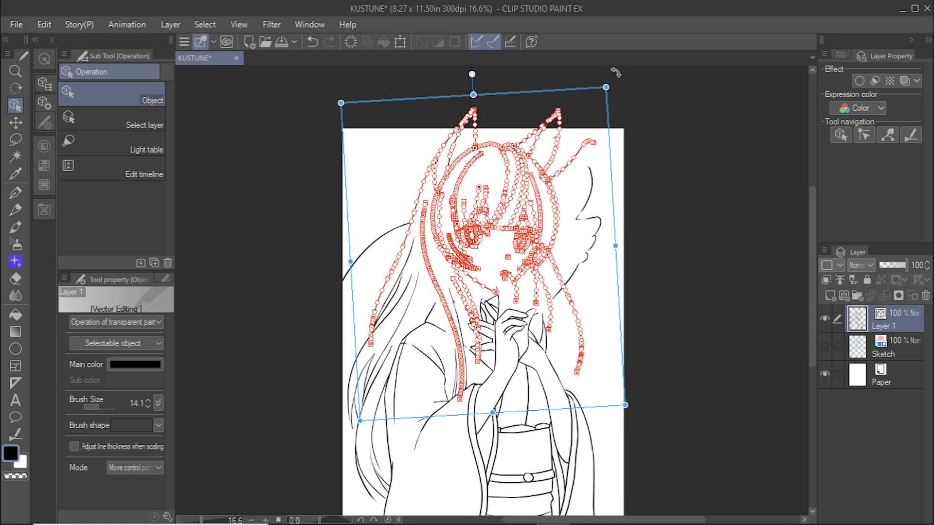
left_click(683, 201)
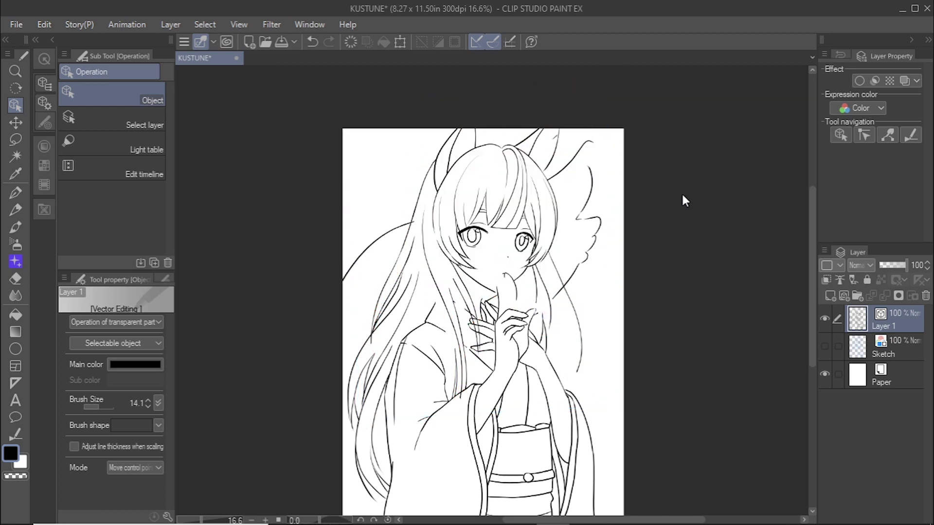
key("ctrl+z")
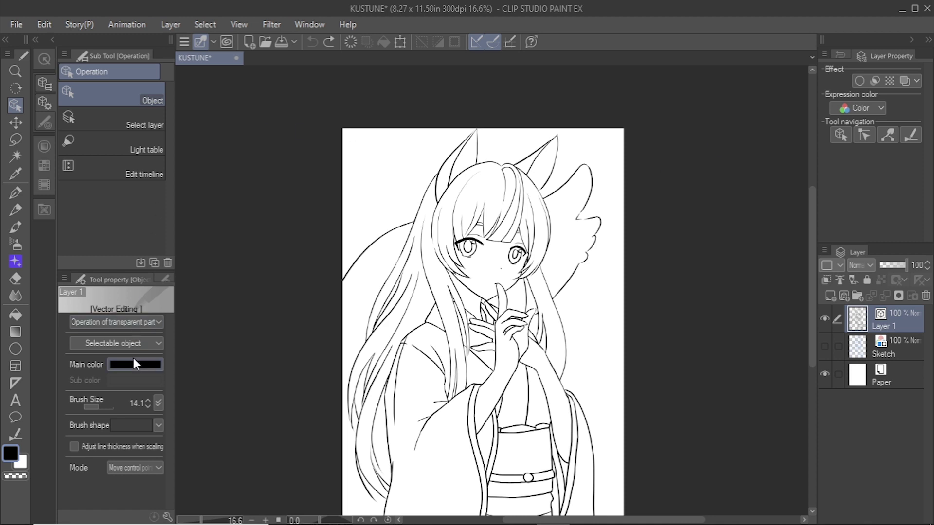
Step: Change the main color of the vector lines to bright red and set their brush size to 20
left_click(134, 364)
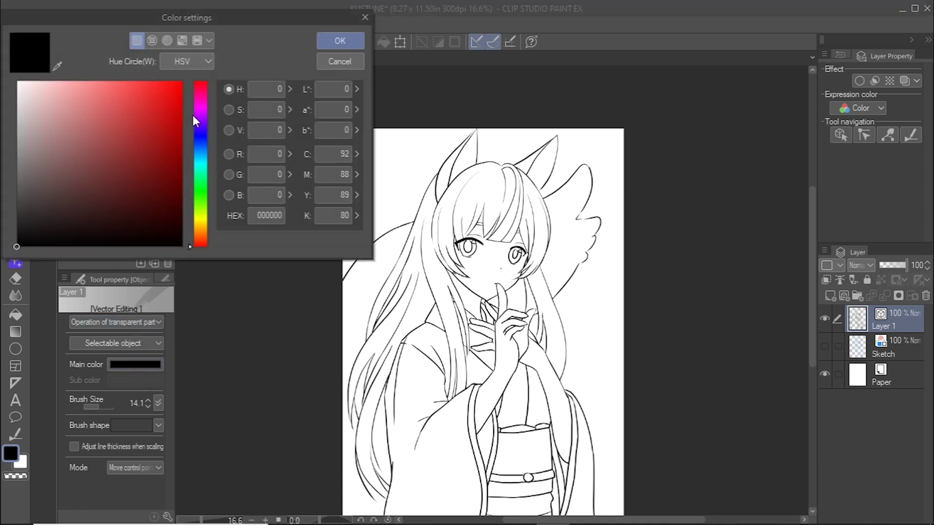
left_click(182, 81)
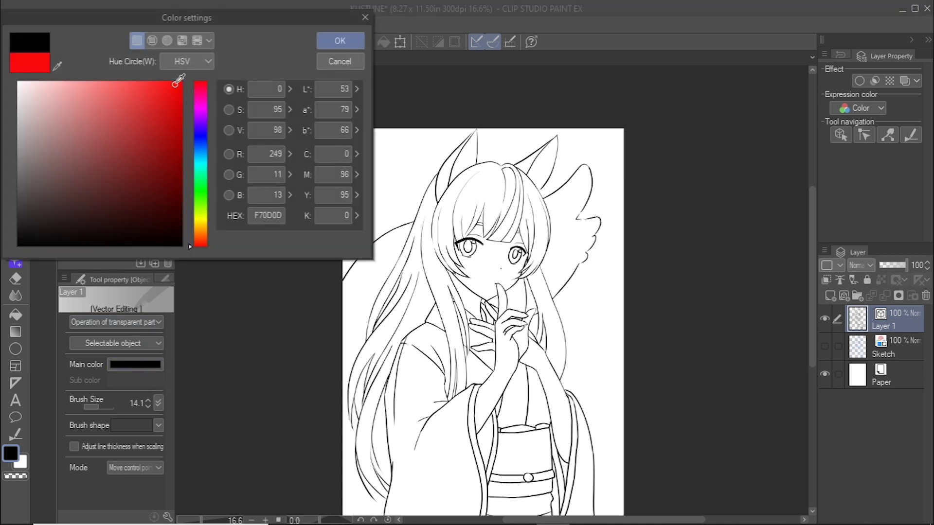
left_click(325, 40)
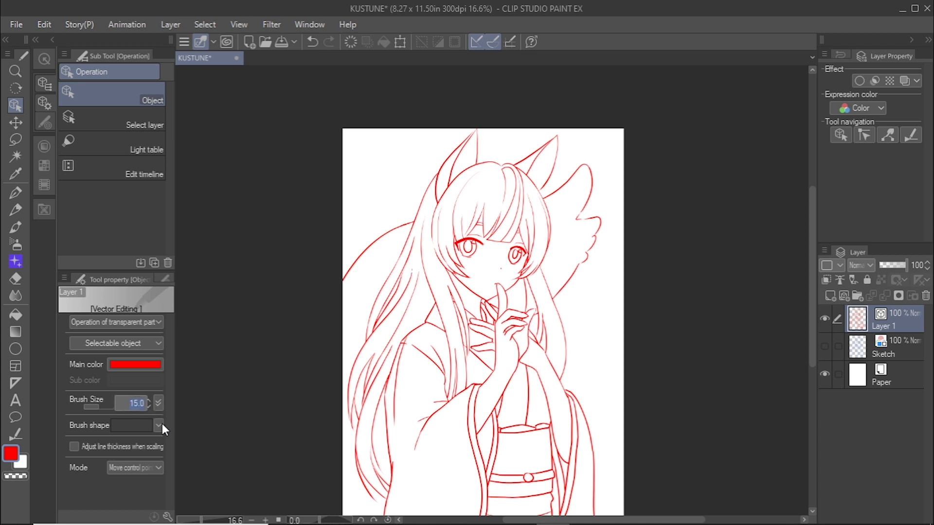
type("20")
key("Return")
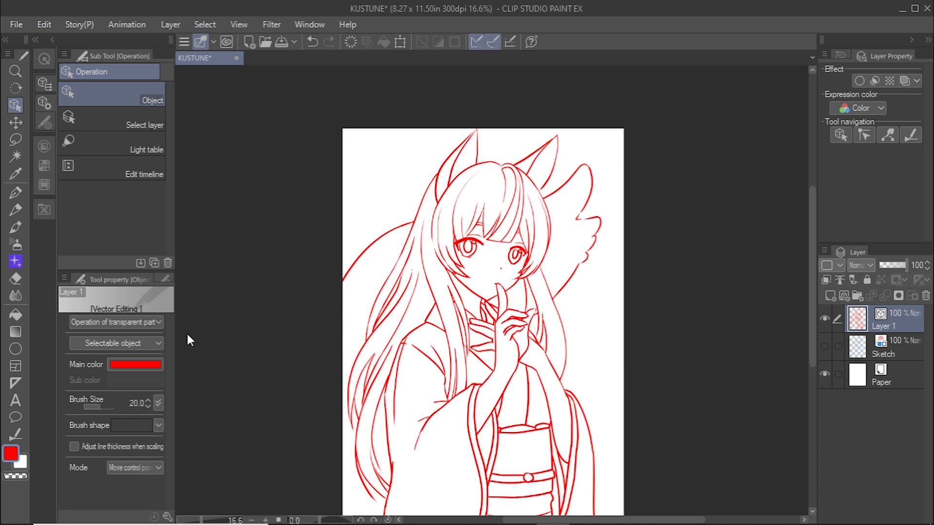
Step: Set the vector lines' brush size to 30 and change their brush shape to Pencil
left_click(141, 403)
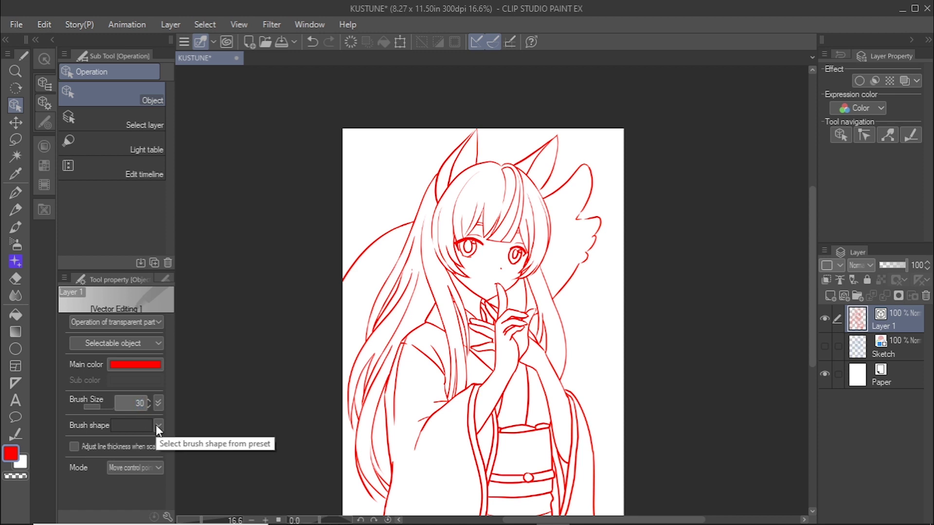
type("30")
key("Return")
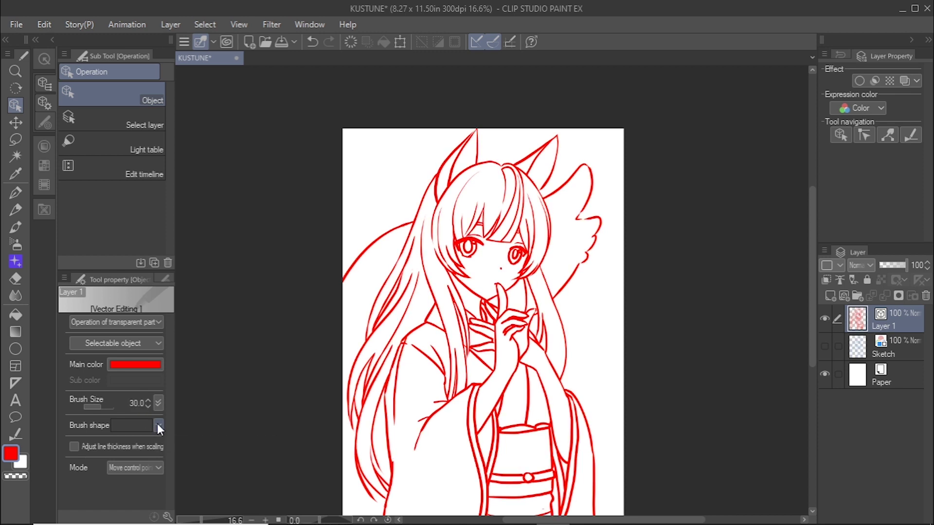
left_click(156, 426)
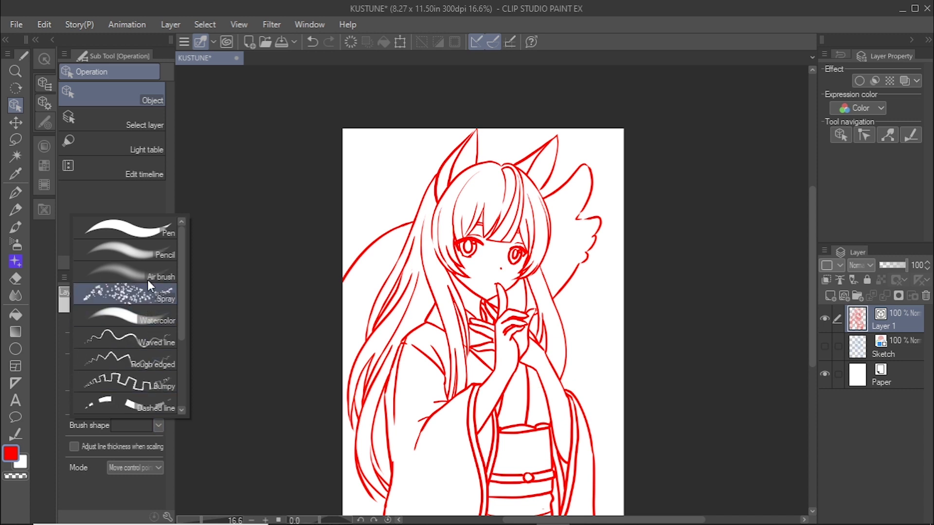
left_click(150, 256)
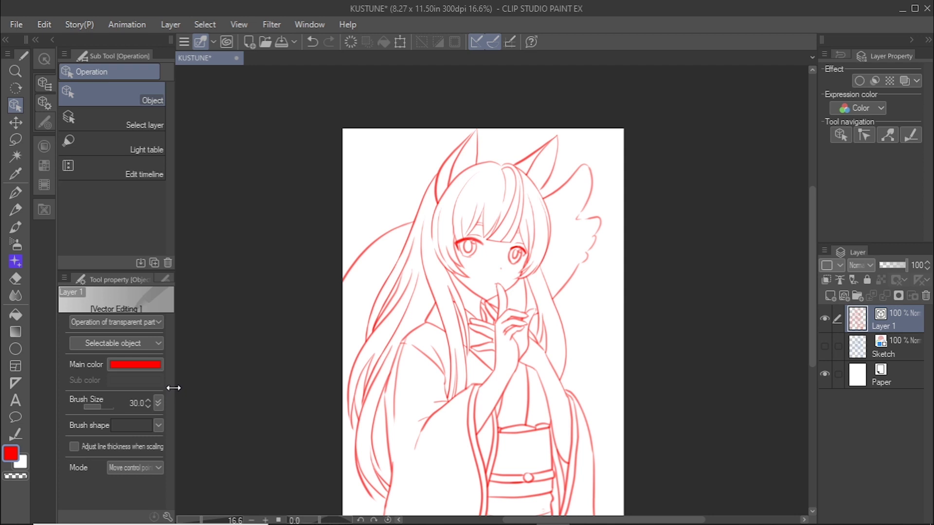
Step: Try the Dashed line brush shape on the vector lines, followed by the Dotted line shape
left_click(158, 424)
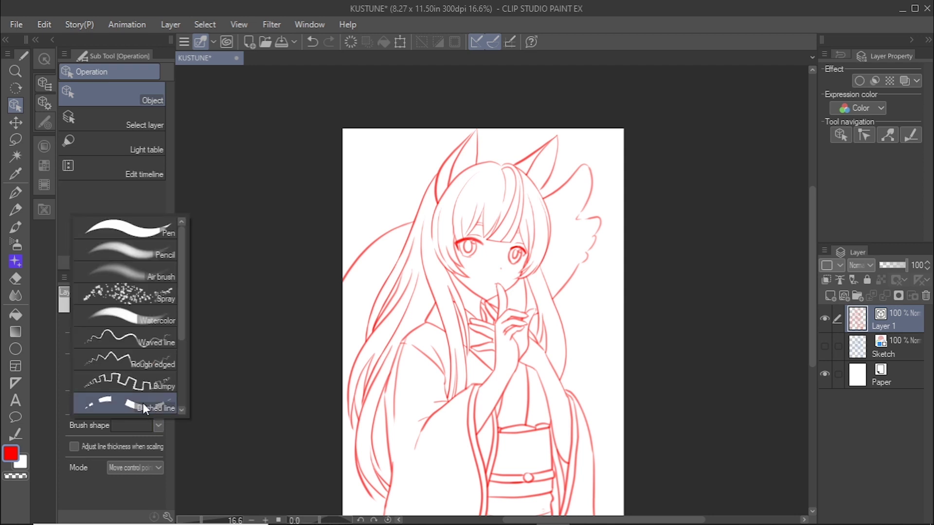
left_click(142, 406)
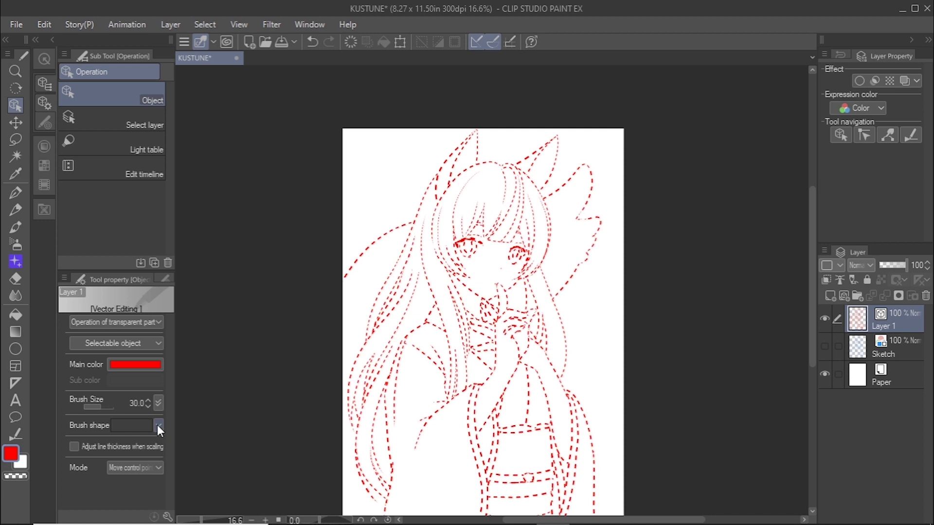
left_click(158, 426)
left_click_drag(184, 334, 189, 385)
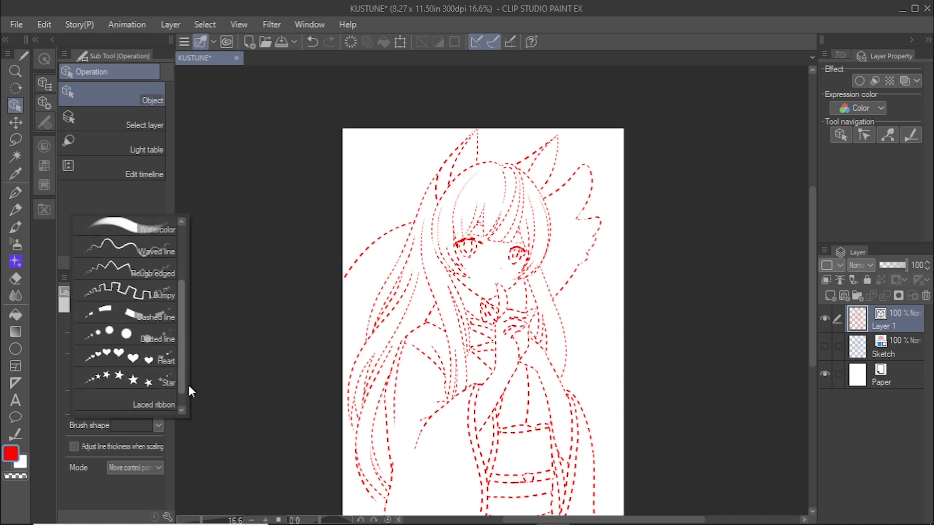
left_click(140, 343)
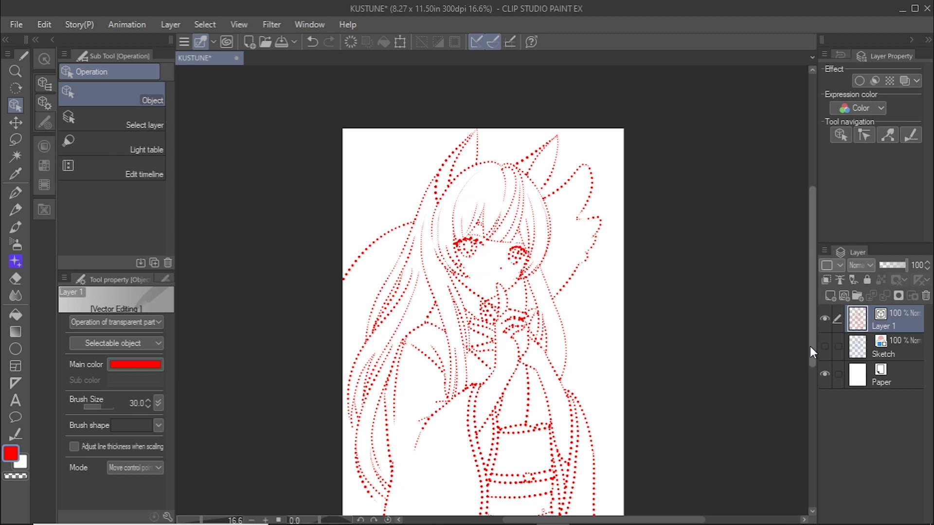
left_click_drag(810, 346, 807, 362)
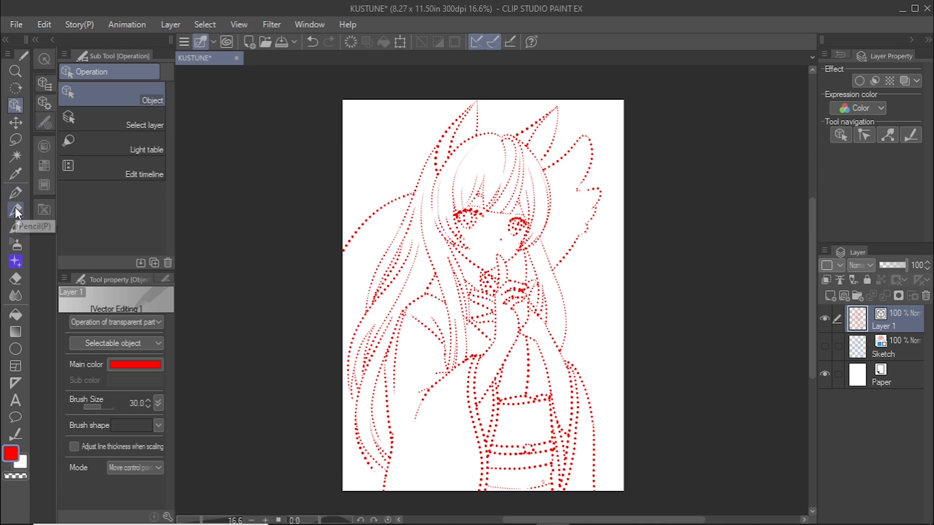
Step: Register the Running color edge watercolor brush's current shape as a brush shape preset in its detailed settings
left_click(11, 227)
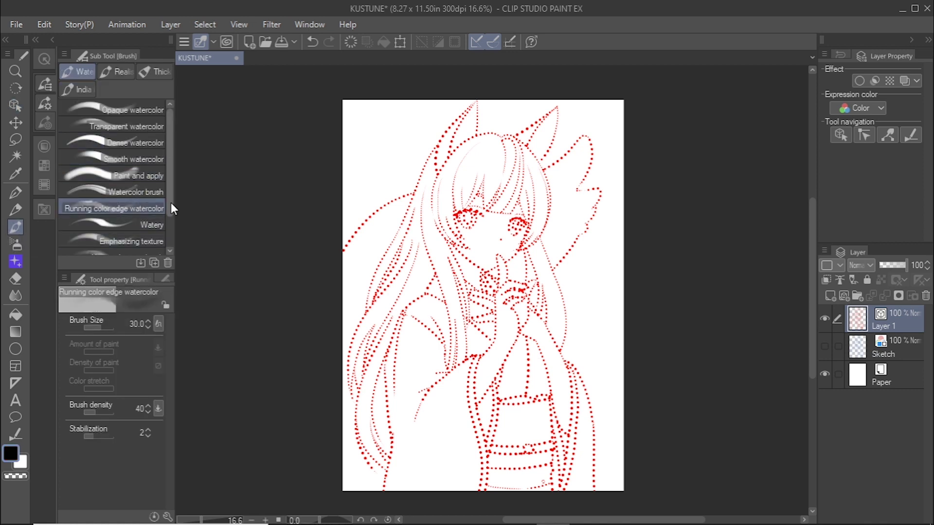
left_click_drag(170, 202, 171, 203)
left_click(168, 517)
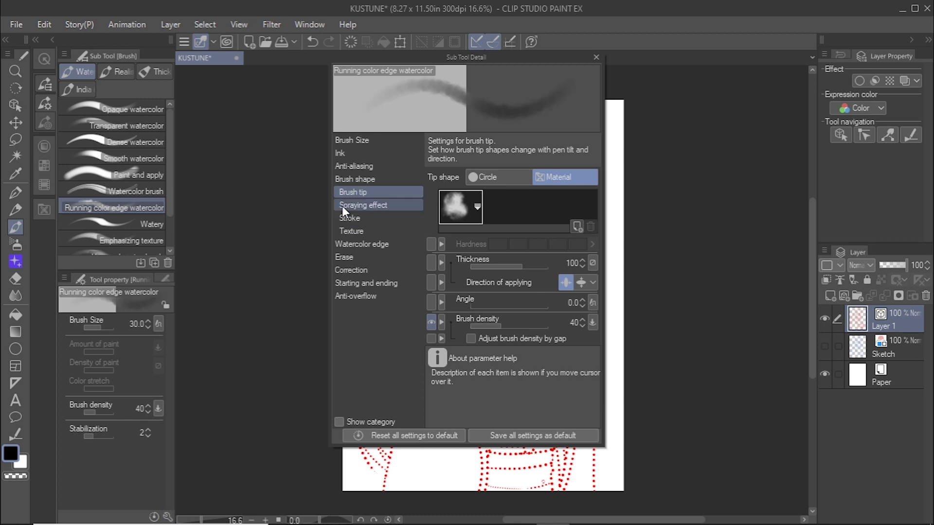
left_click(348, 180)
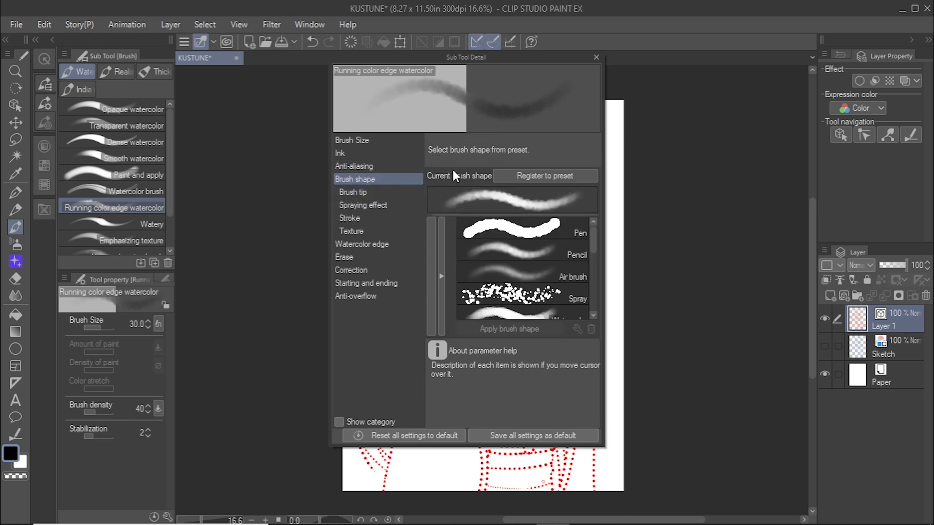
left_click(525, 176)
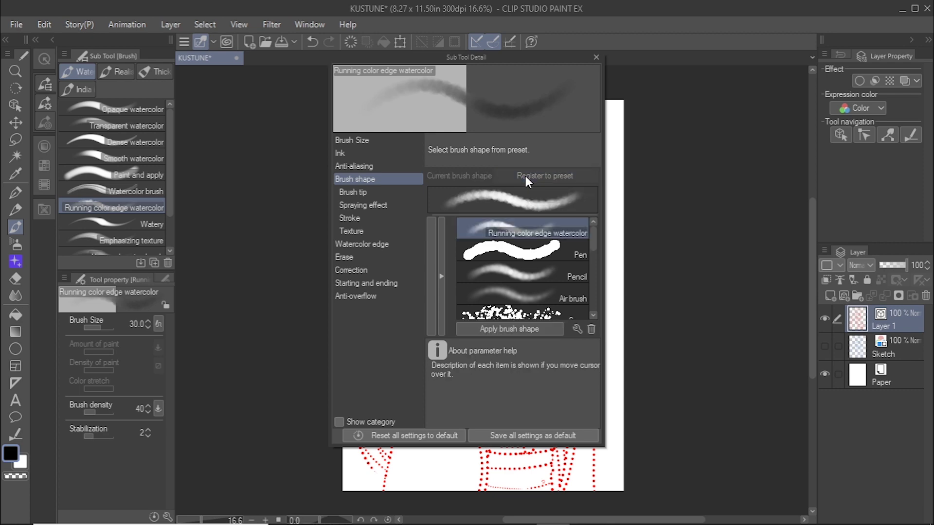
left_click(596, 58)
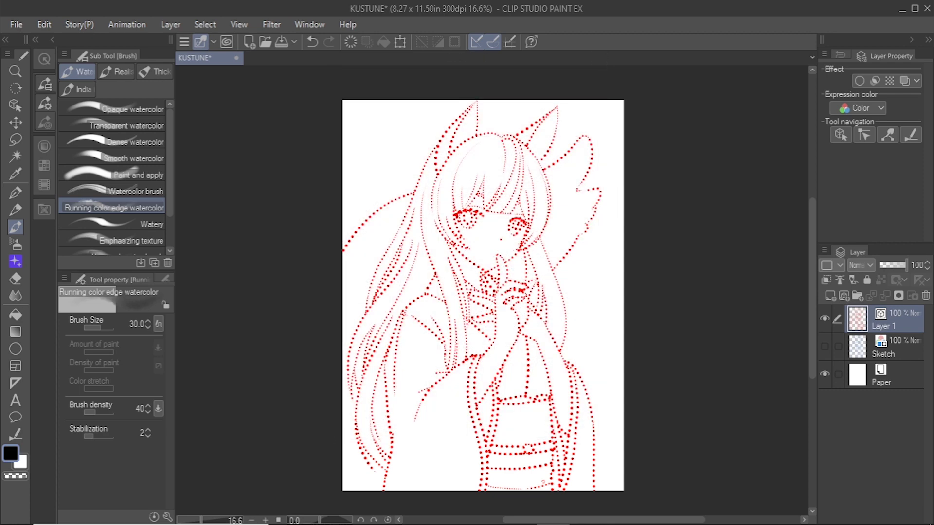
Step: Change the vector lines' brush shape to the Running color edge watercolor preset with the Object tool
left_click(15, 105)
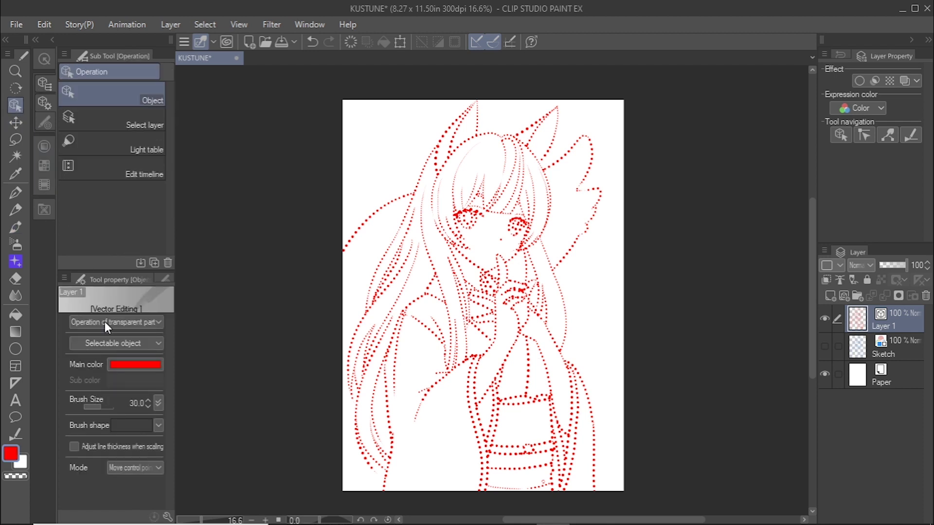
left_click(157, 425)
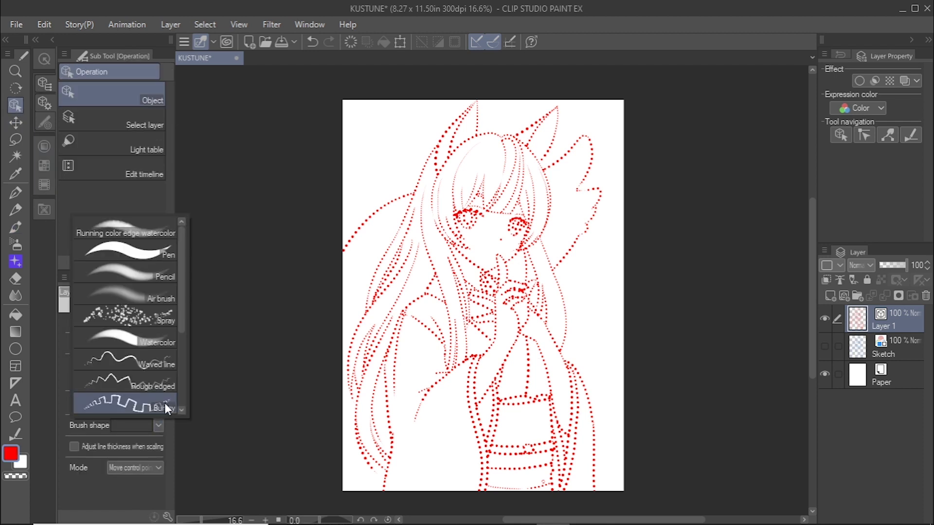
left_click(162, 232)
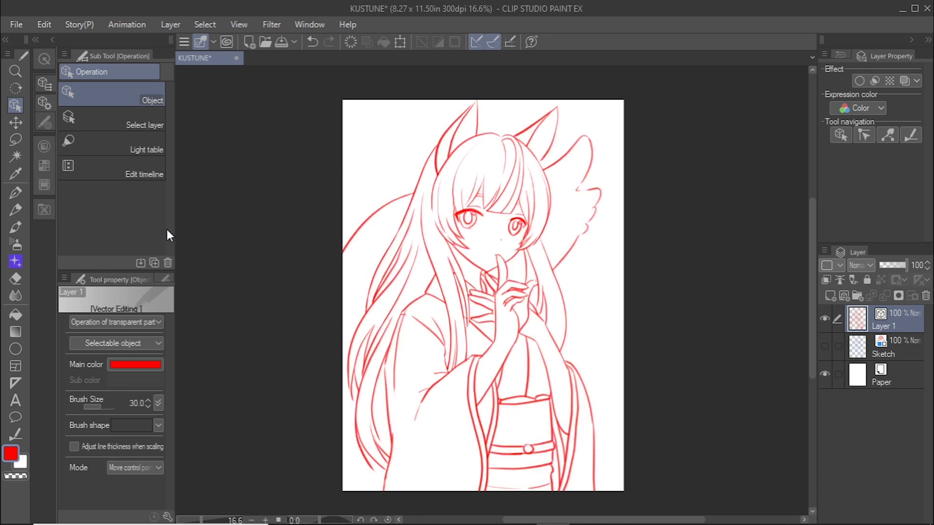